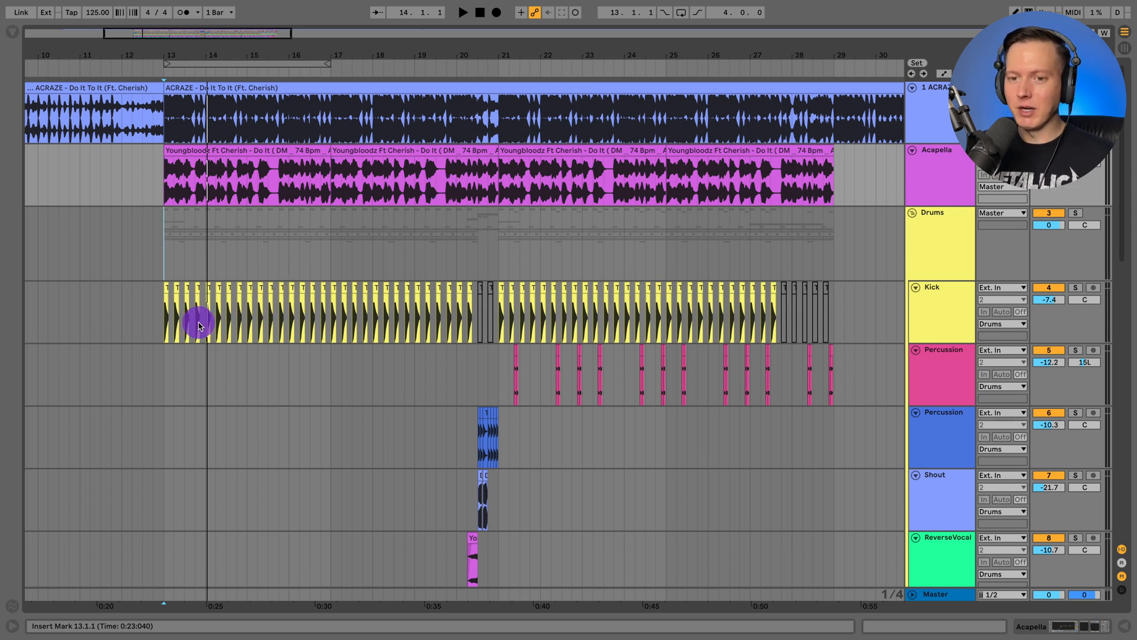
- Play the arrangement from bar 13 and look through its tracks from Kick down to Bass
click(160, 318)
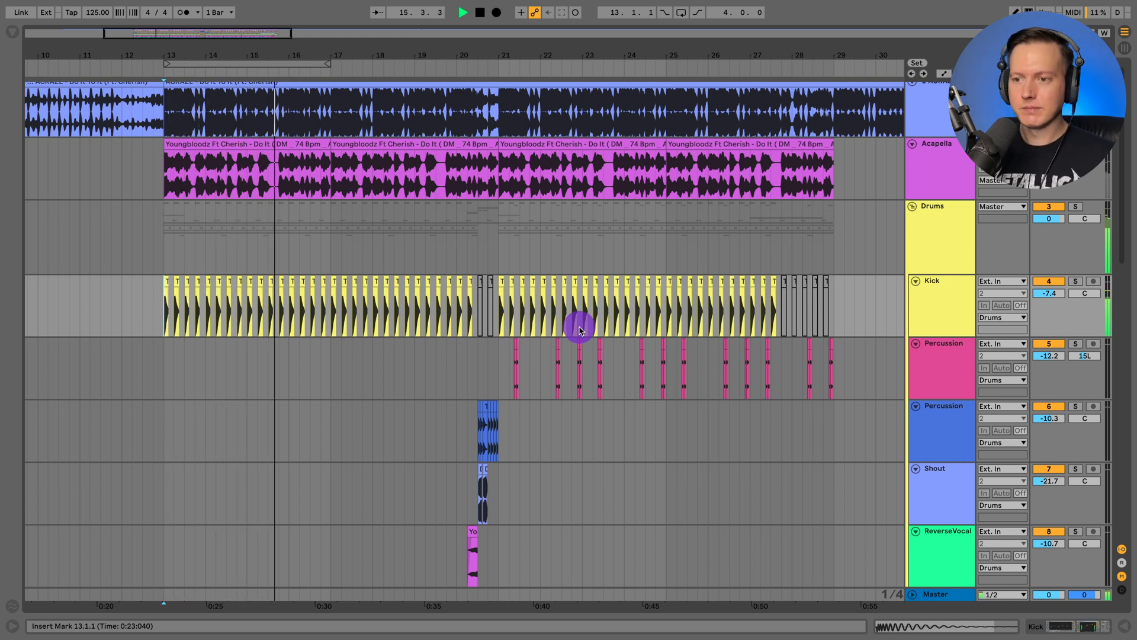
scroll(569, 326, down, 5)
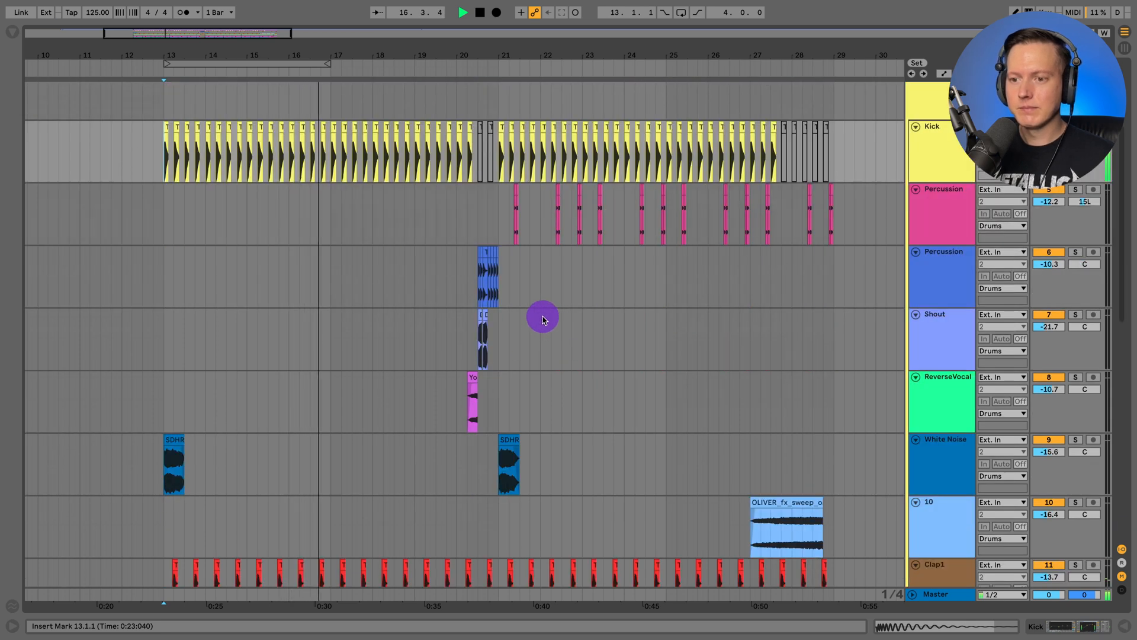
scroll(544, 319, down, 3)
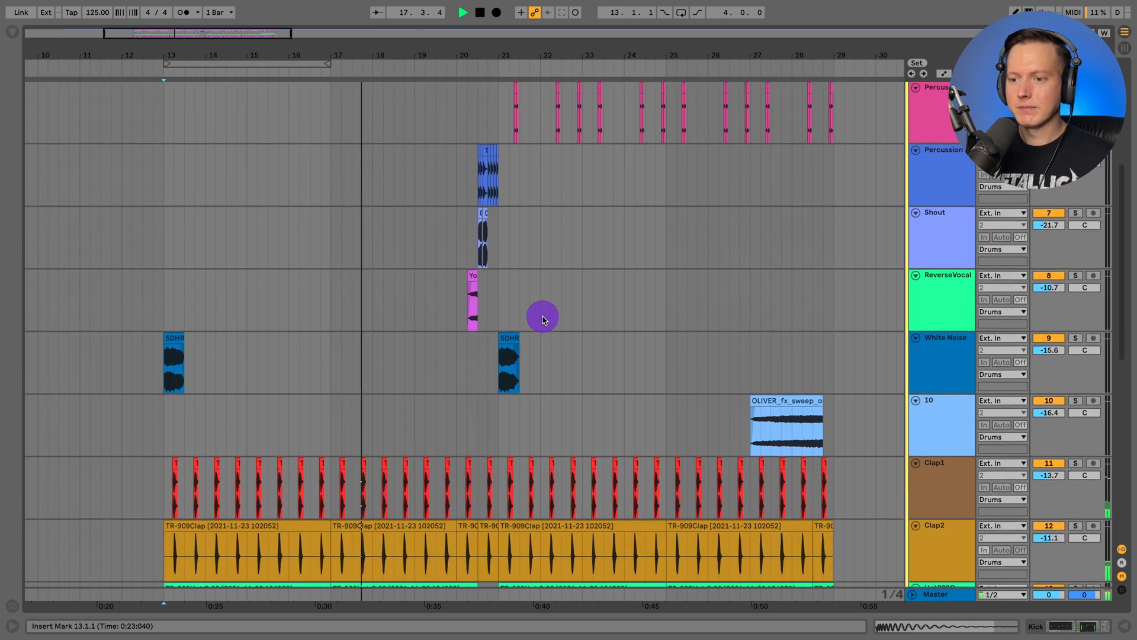
scroll(543, 320, down, 6)
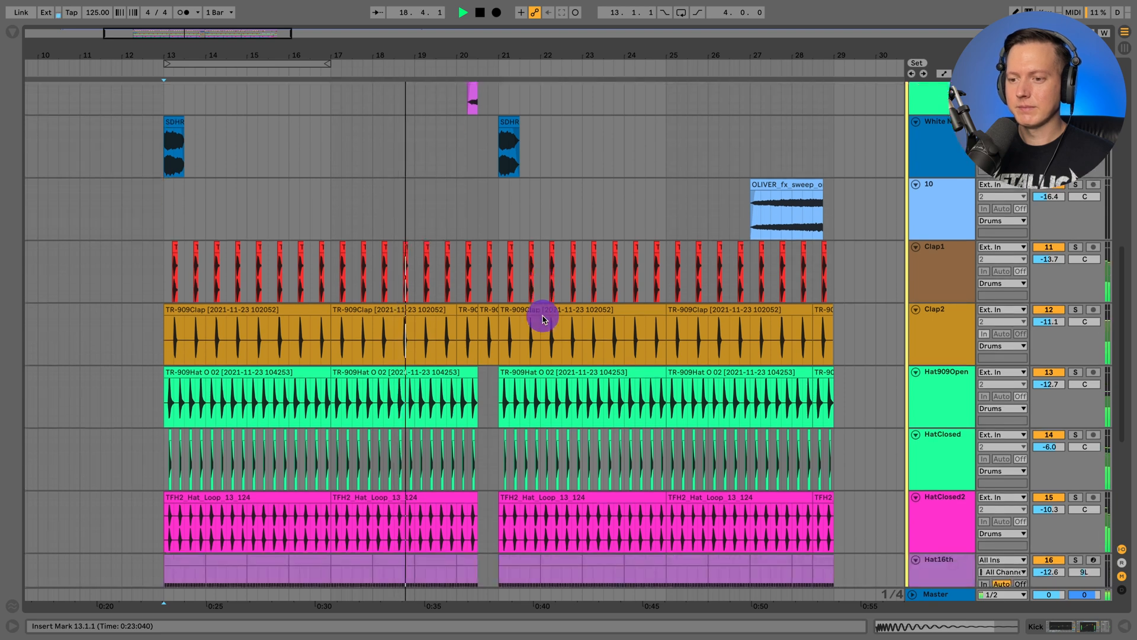
scroll(542, 320, down, 6)
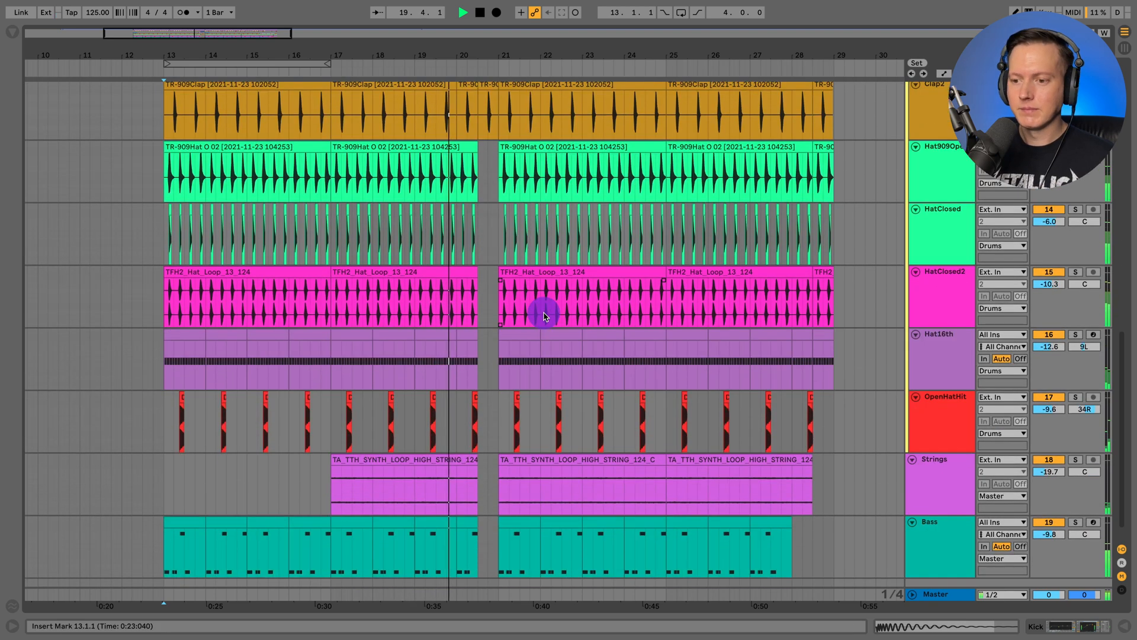
scroll(543, 316, down, 2)
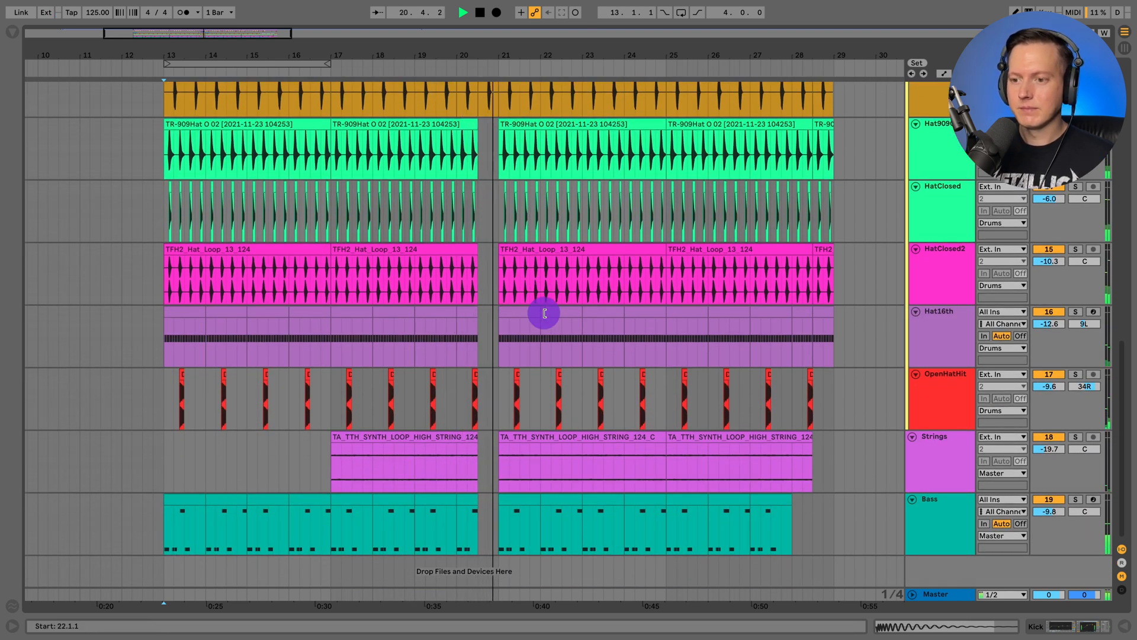
scroll(545, 314, up, 14)
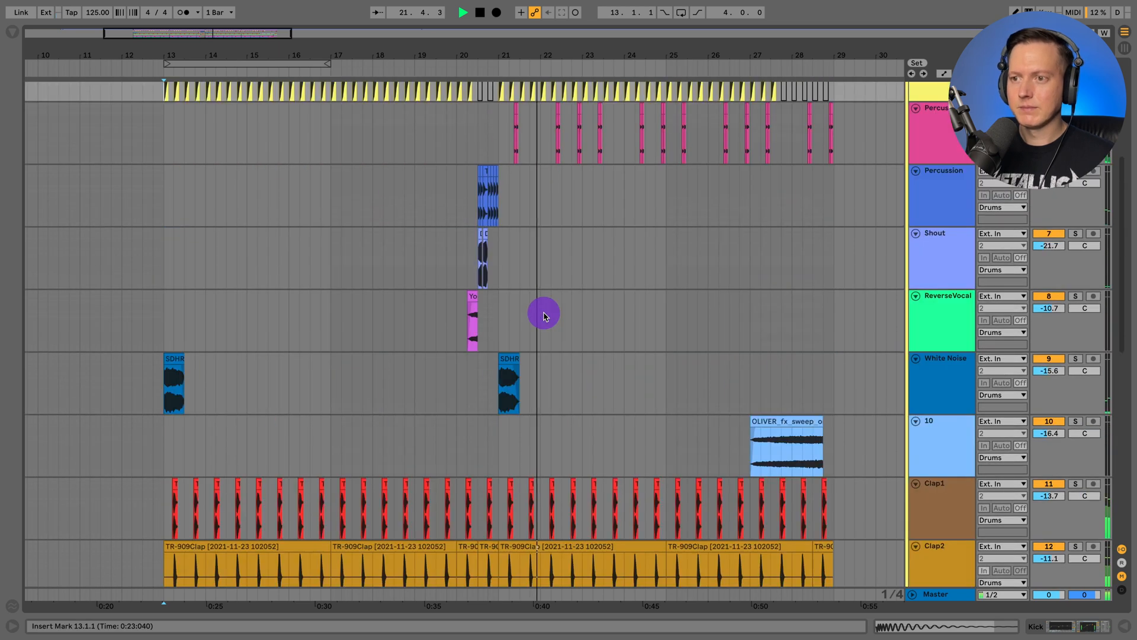
scroll(544, 316, up, 3)
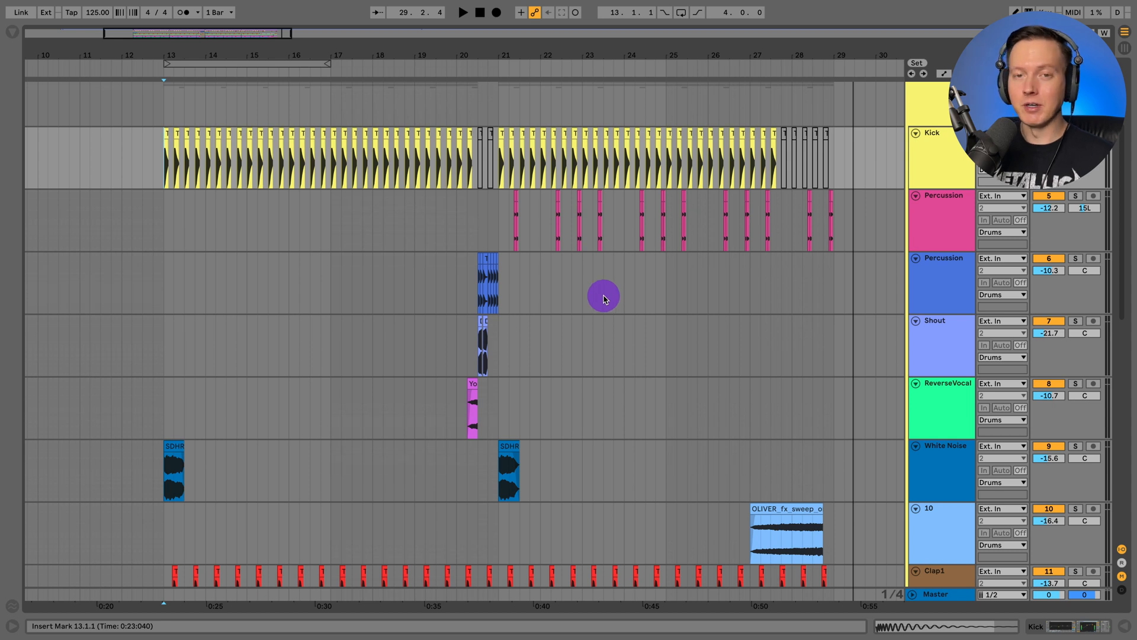
scroll(901, 152, up, 2)
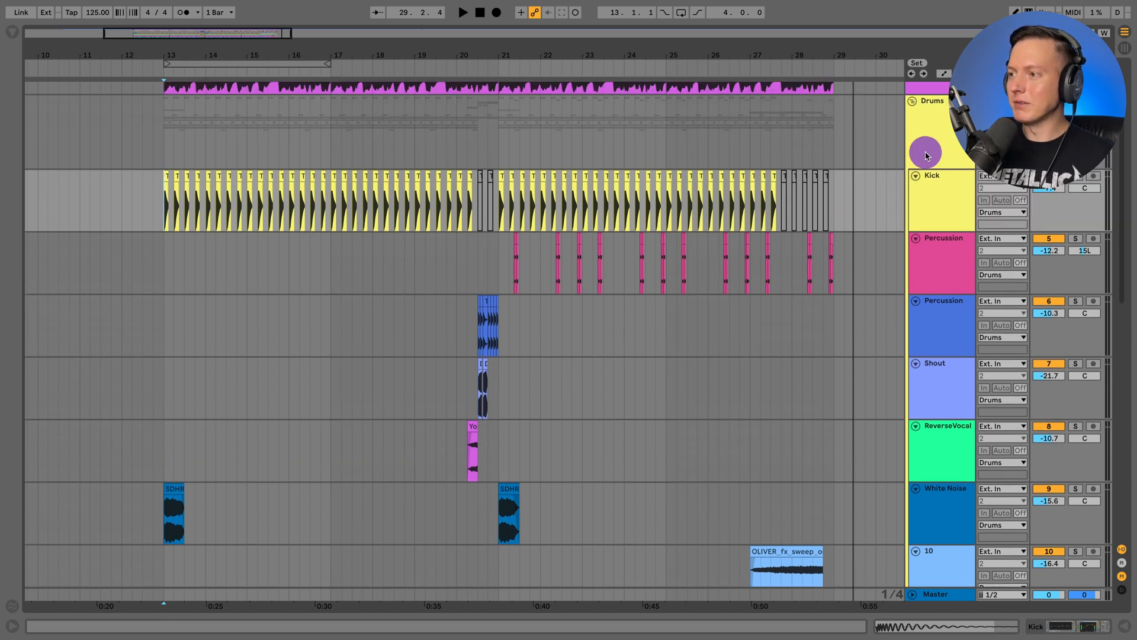
- Display the Kick track's effects chain
click(927, 152)
click(935, 211)
click(1036, 626)
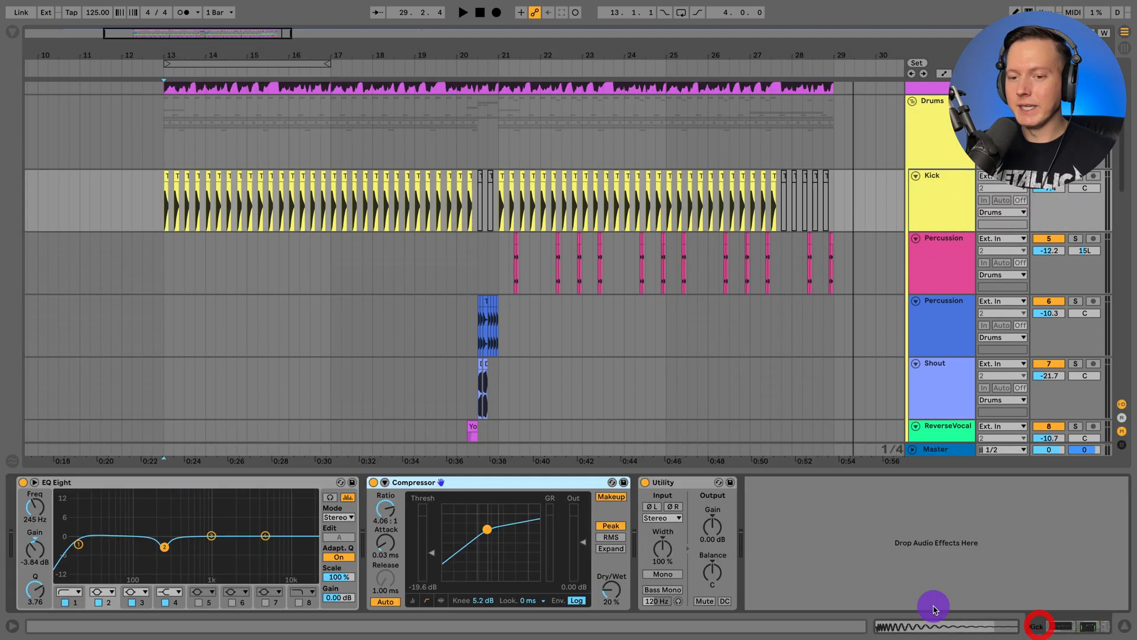
- Examine the kick clips up close around bars 14 to 17, and audition the Kick track soloed from bar 13
drag(249, 51, 331, 173)
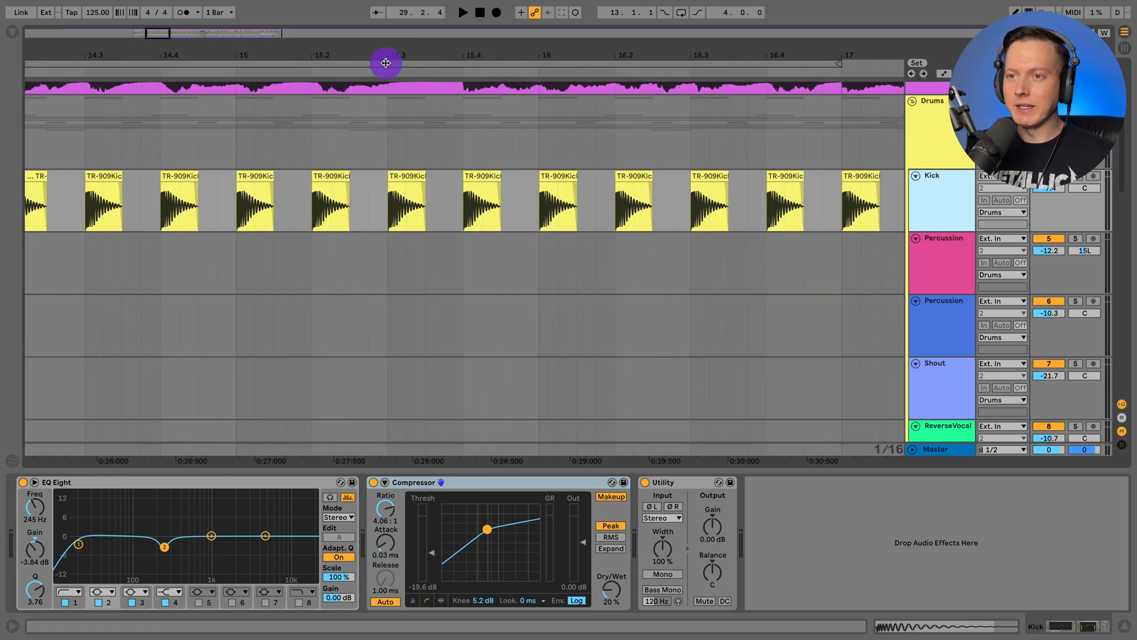
drag(391, 56, 391, 7)
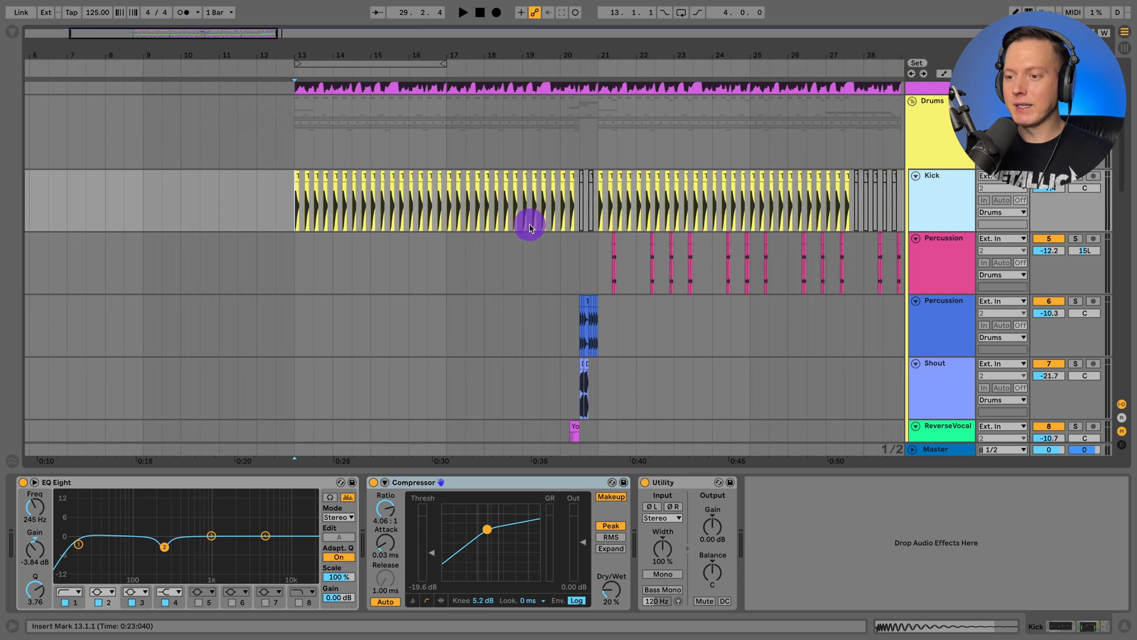
scroll(538, 236, right, 3)
scroll(539, 237, right, 2)
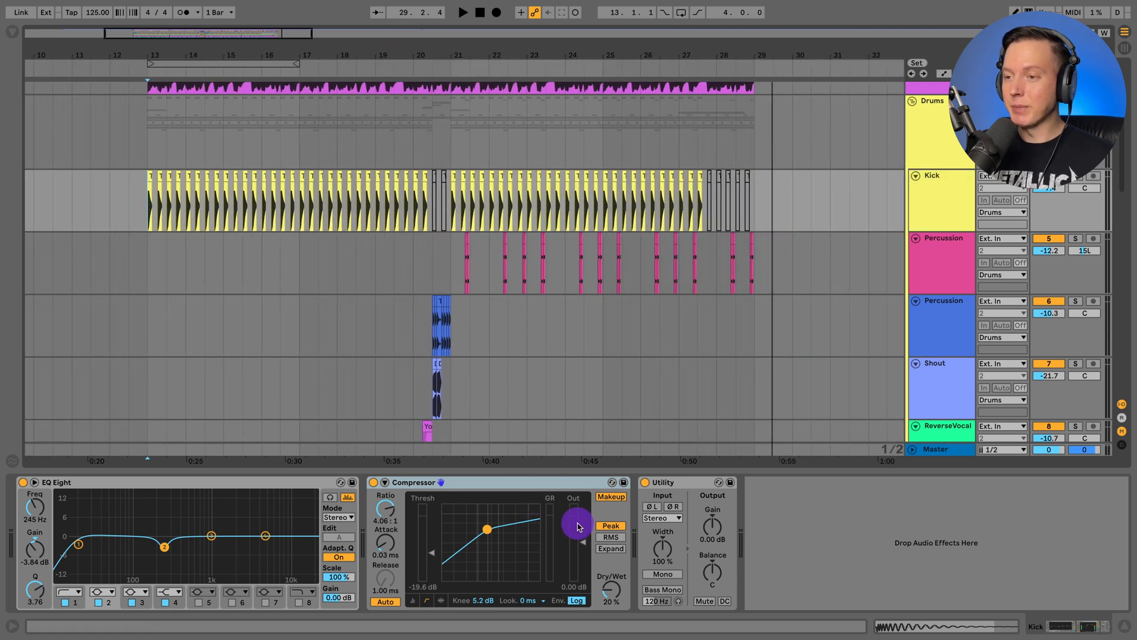
key(space)
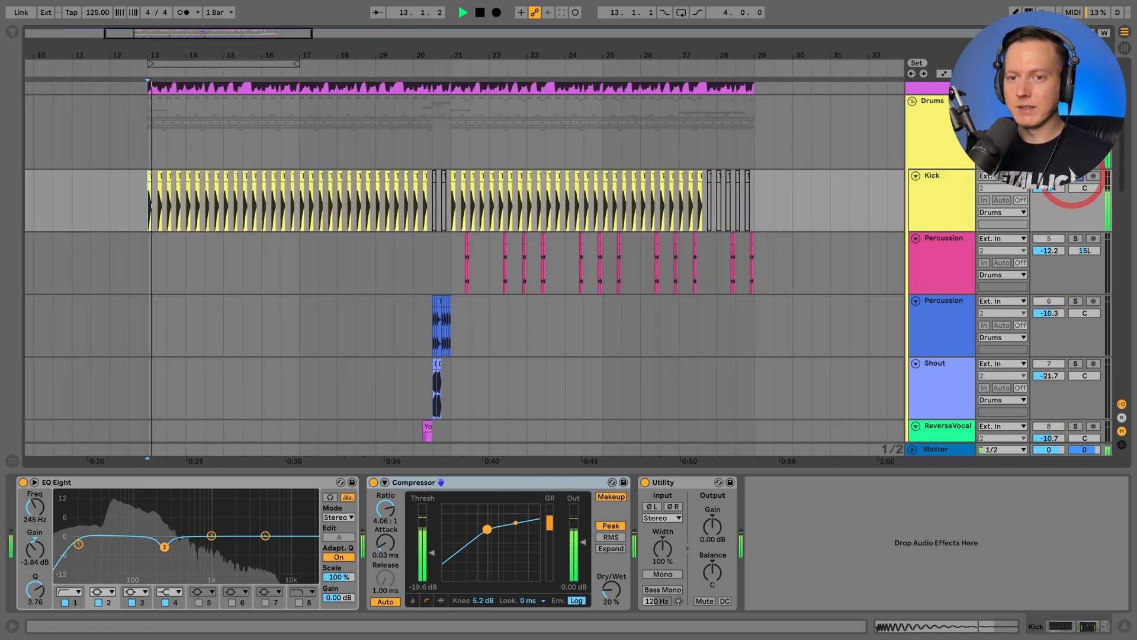
key(space)
- Solo the pink Percussion track and audition its hits from bar 21
click(441, 276)
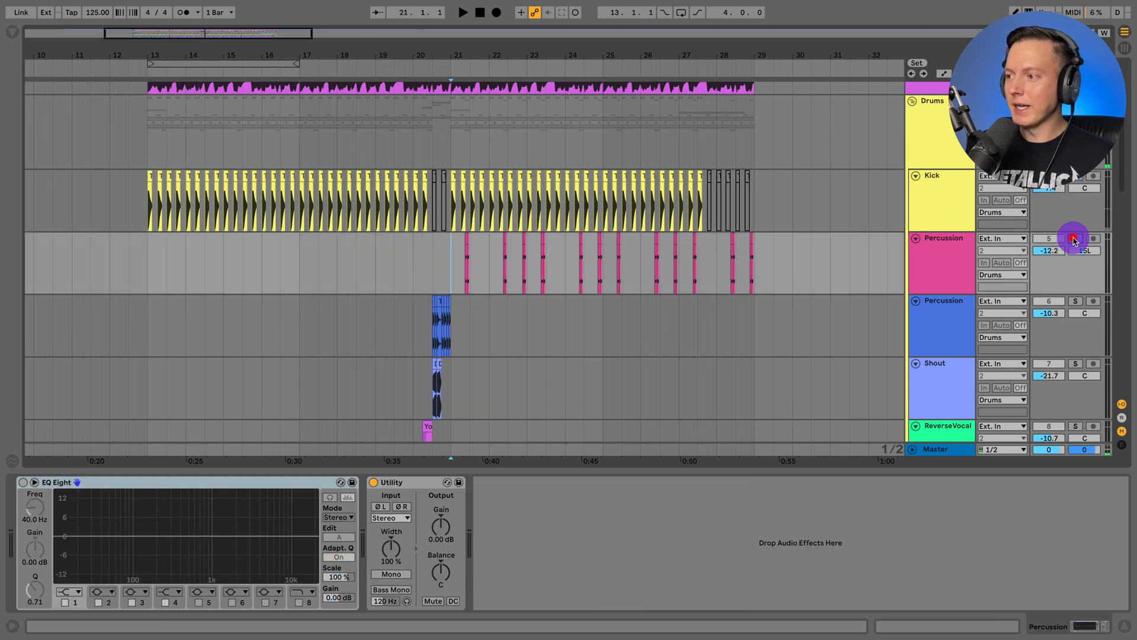
click(1076, 239)
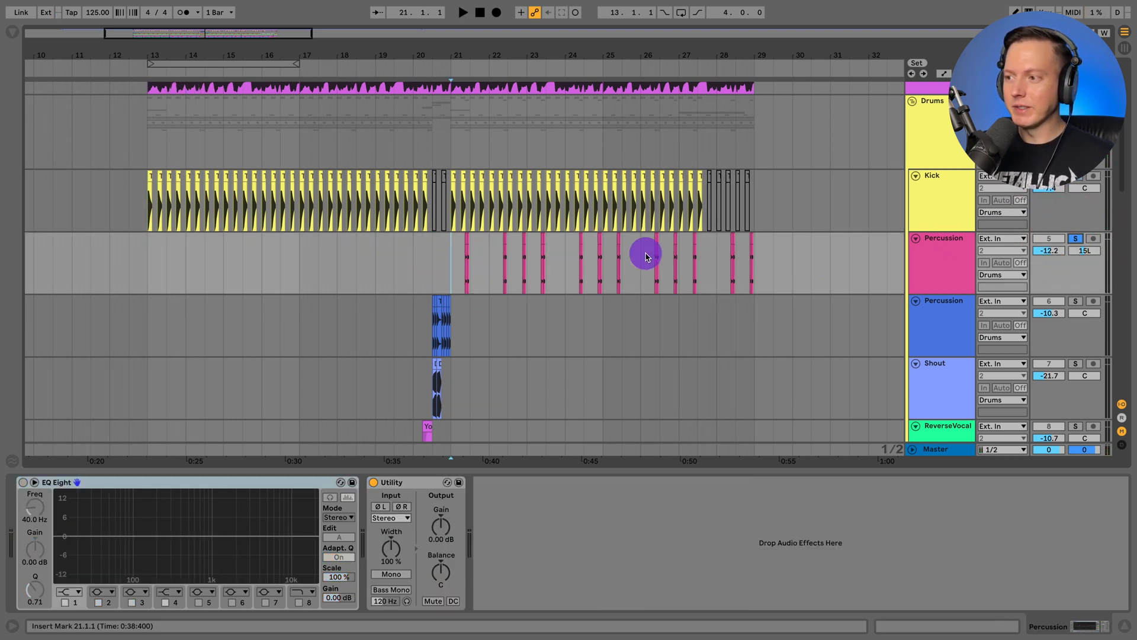
key(space)
scroll(953, 258, down, 1)
scroll(954, 263, down, 3)
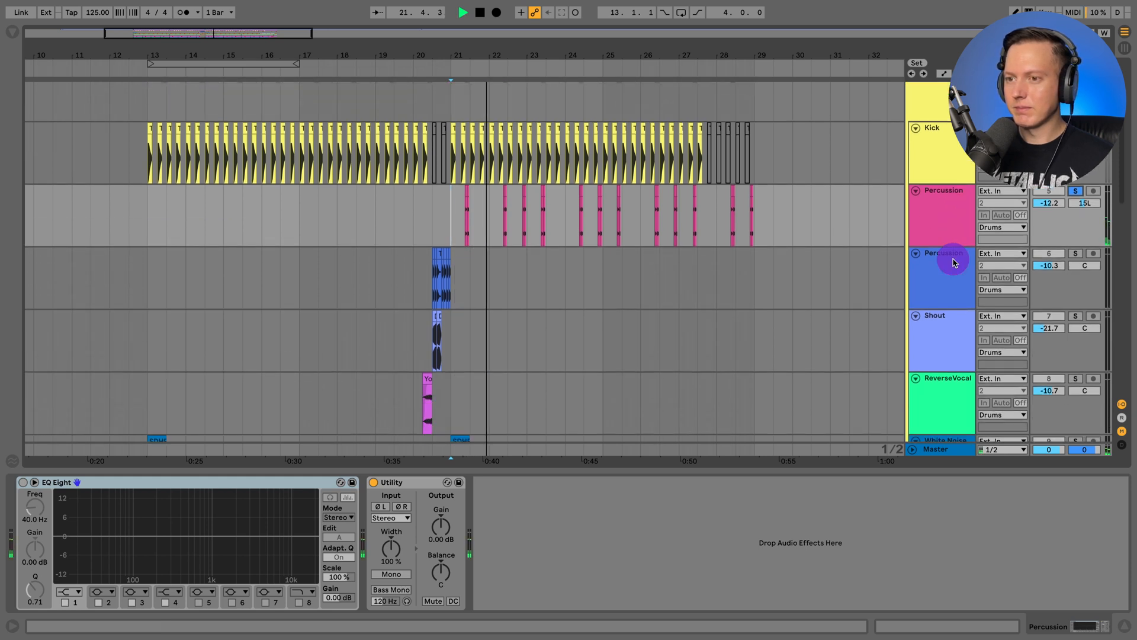
key(space)
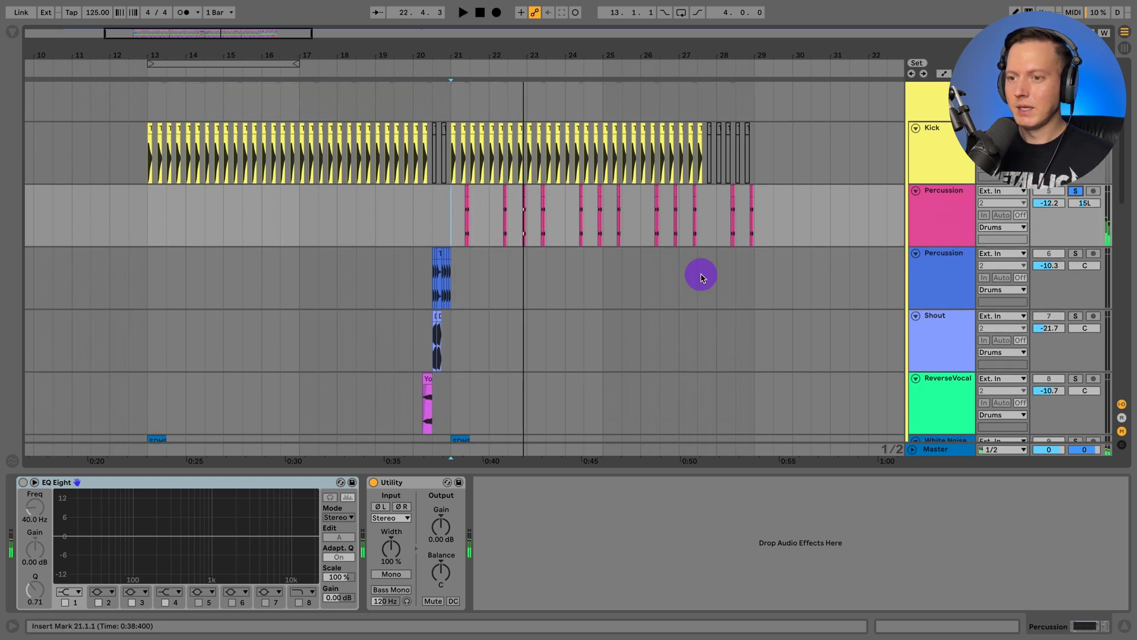
- Solo the blue Percussion, Shout and ReverseVocal tracks together and audition their fill from bar 20
scroll(491, 282, down, 1)
click(413, 237)
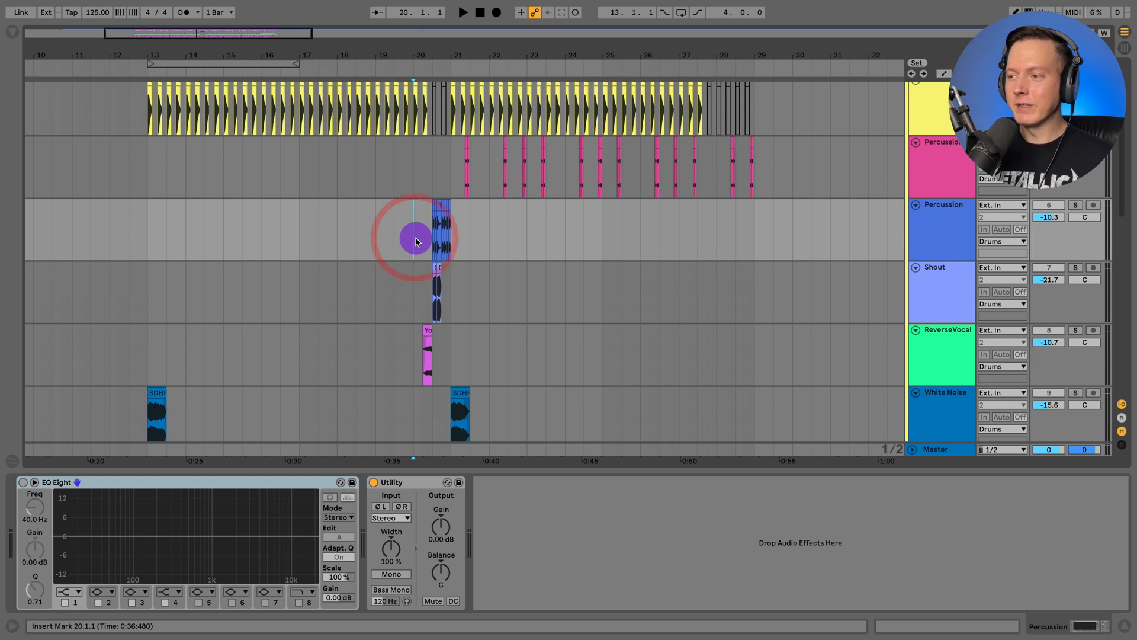
click(937, 342)
click(1077, 206)
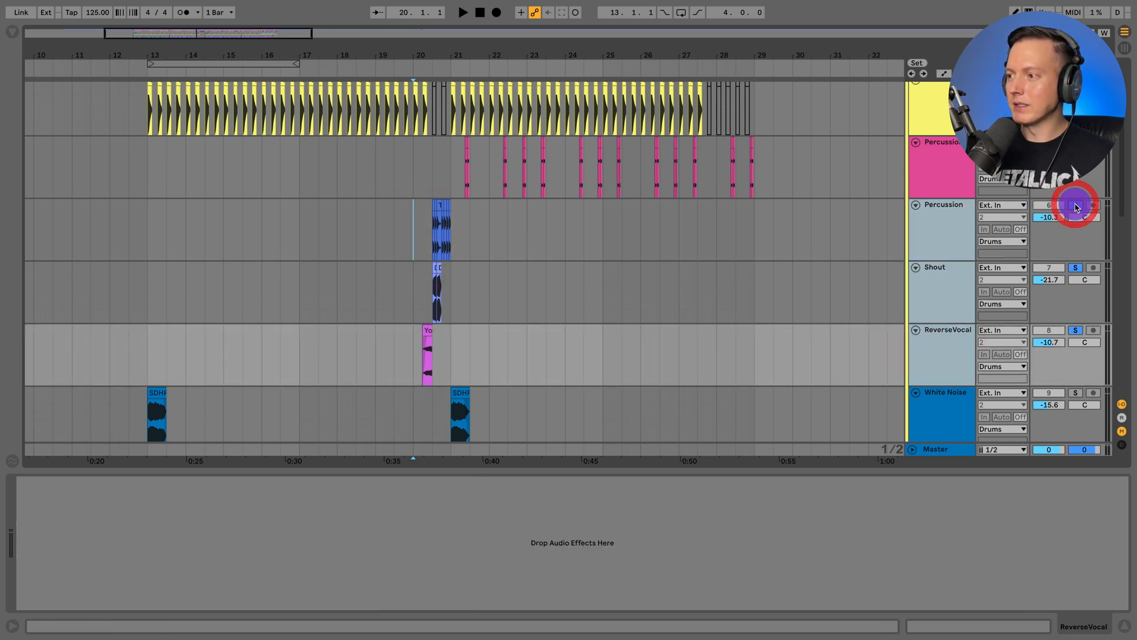
key(space)
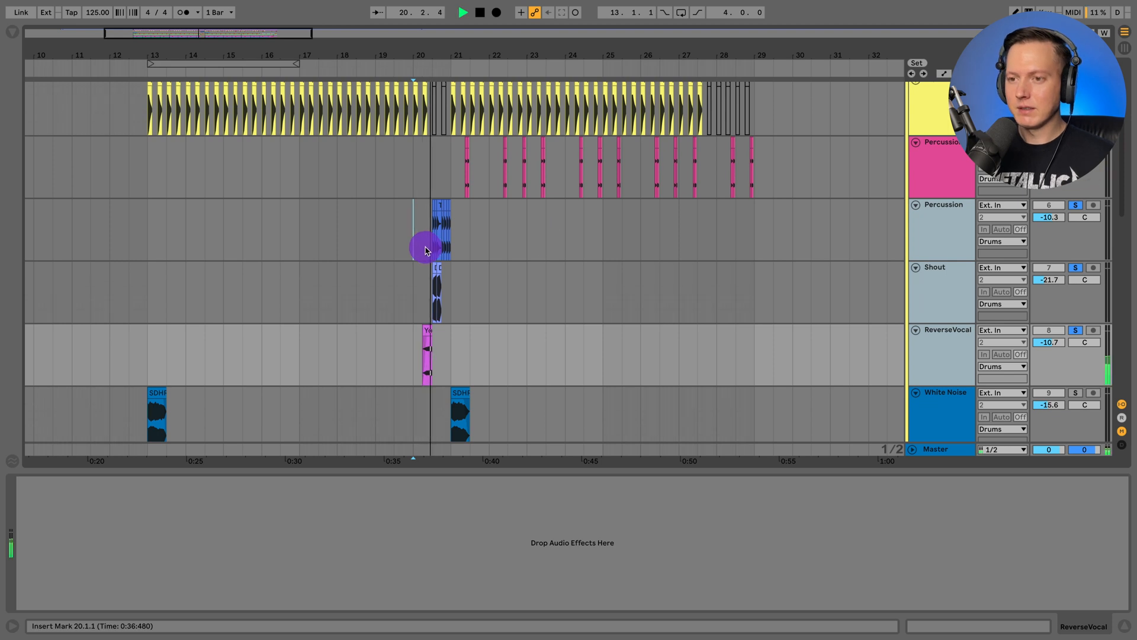
key(space)
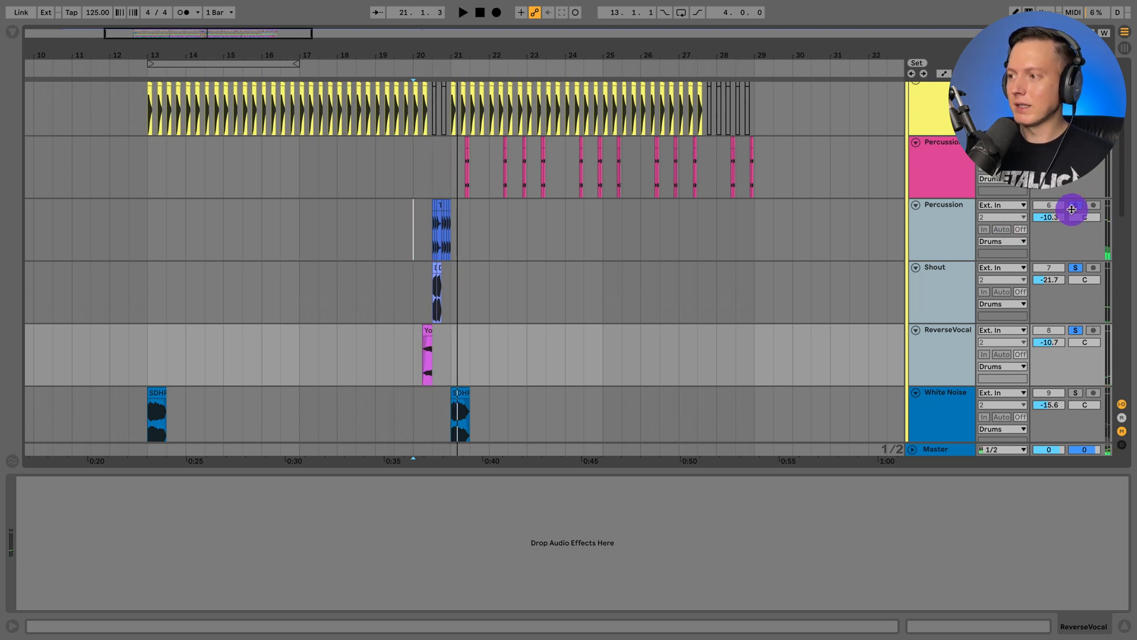
- Listen to the Percussion, Shout and ReverseVocal fill in the full mix with their solos off
key(space)
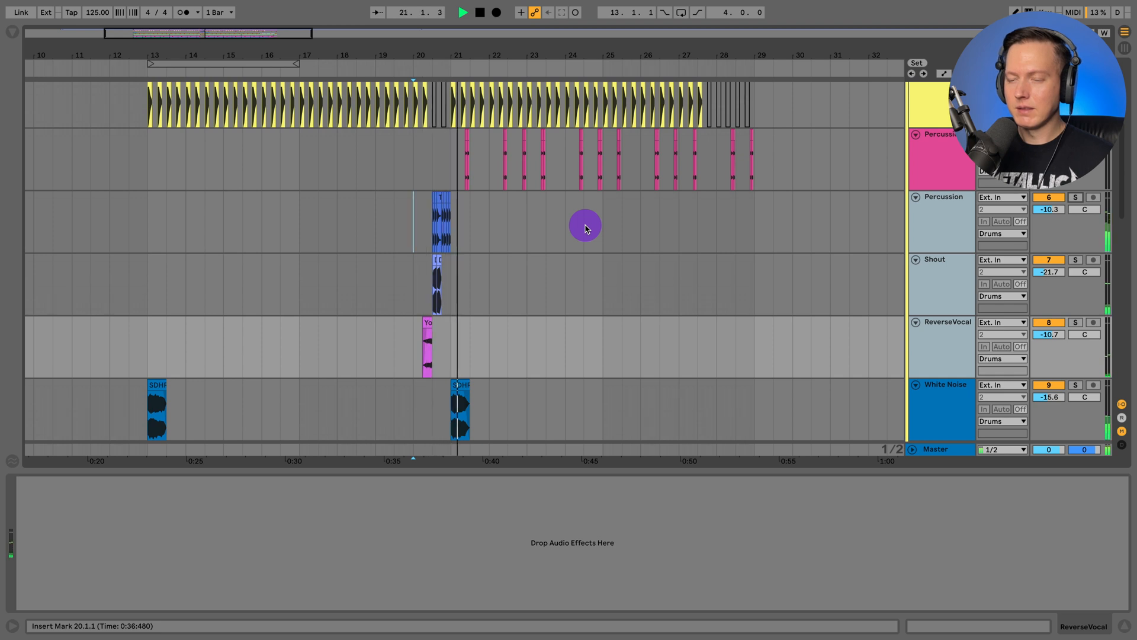
scroll(585, 228, down, 2)
key(space)
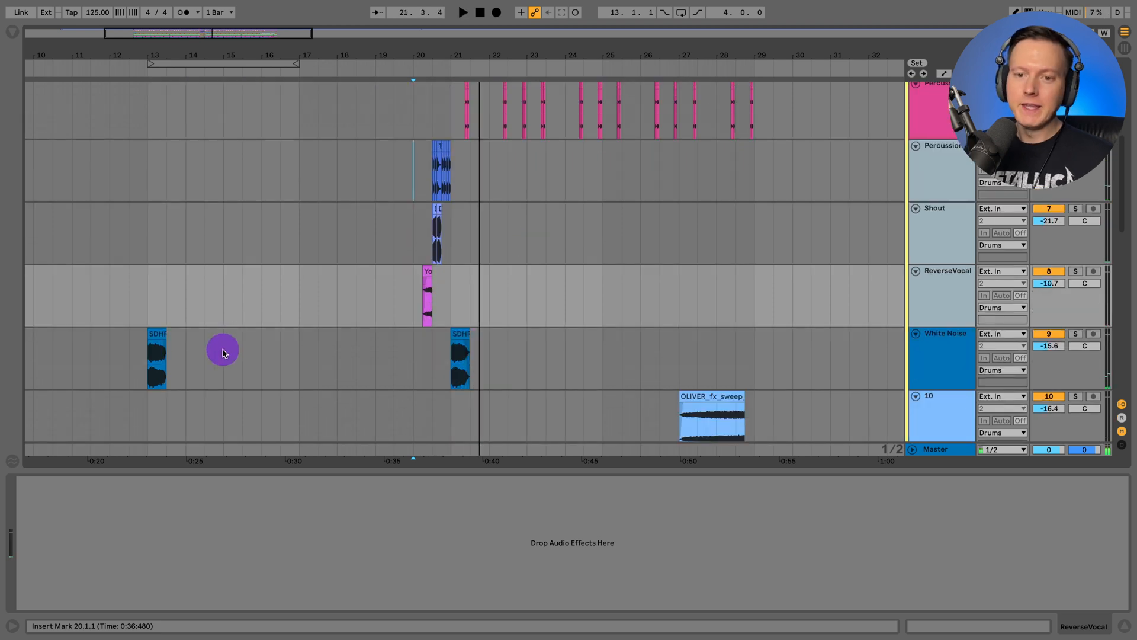
- Audition the White Noise track soloed from bar 13 with its devices shown, and switch its solo off again
click(151, 374)
scroll(277, 347, down, 1)
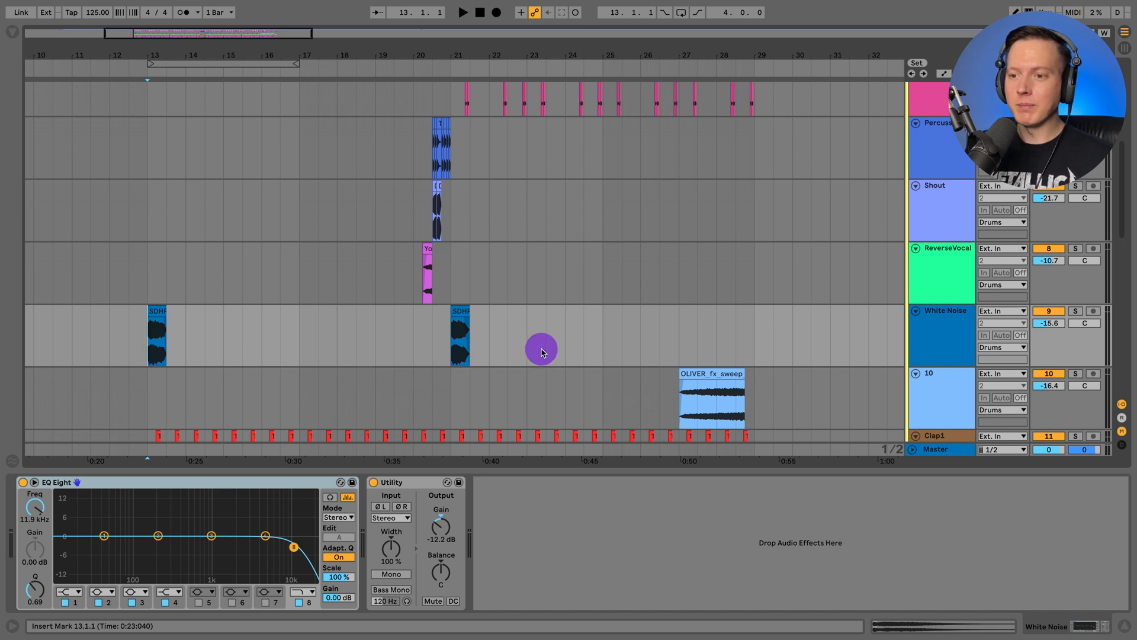
scroll(160, 348, down, 1)
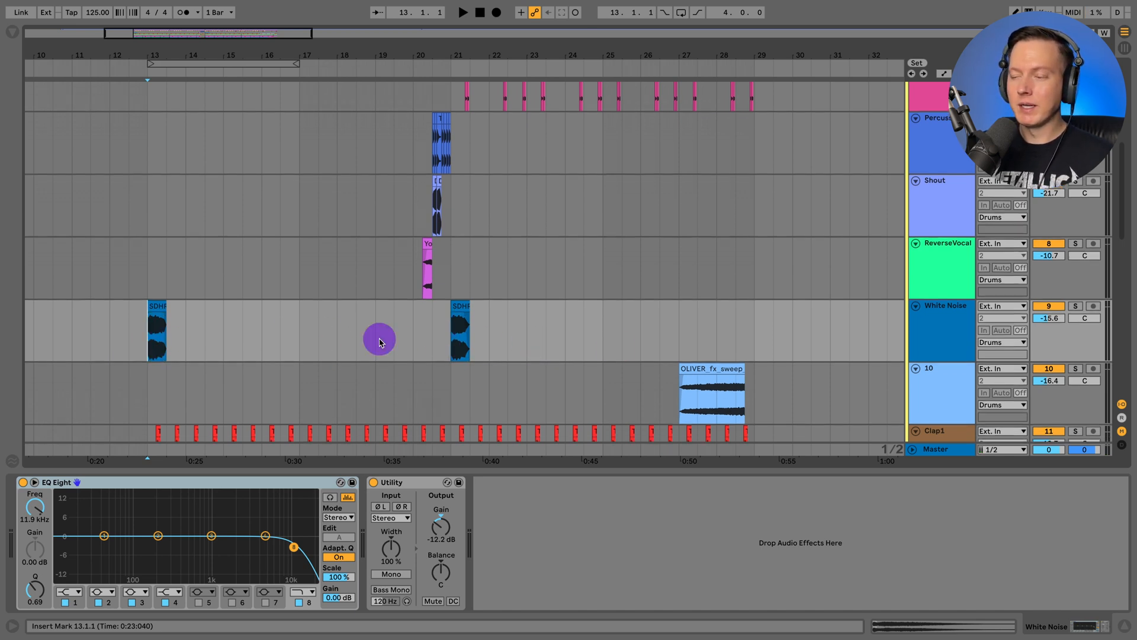
click(929, 322)
click(1078, 306)
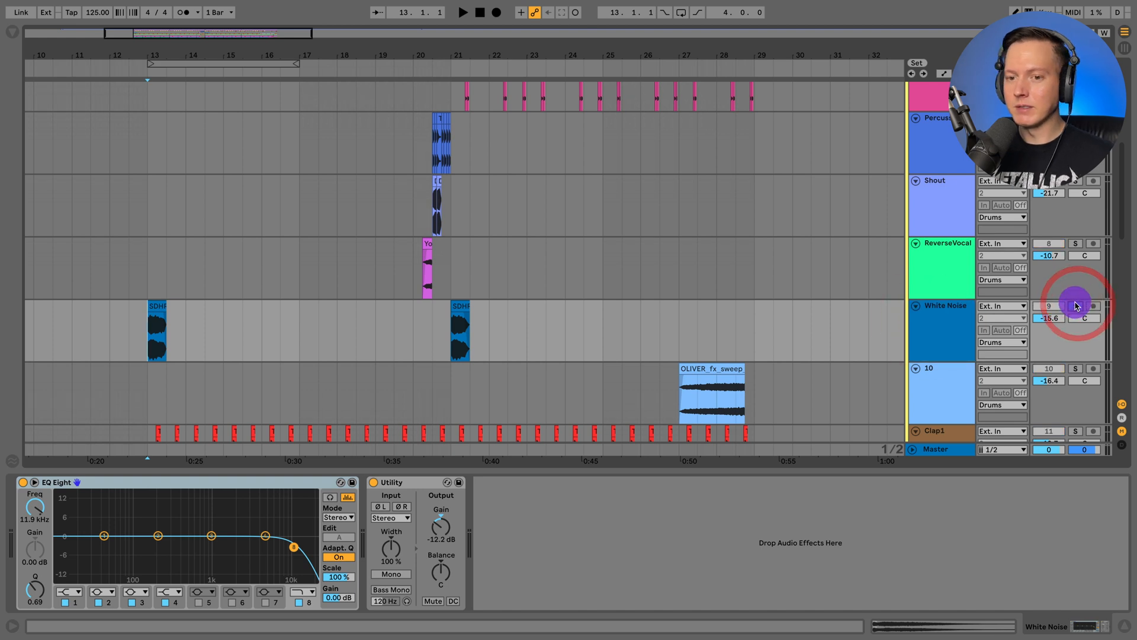
click(954, 316)
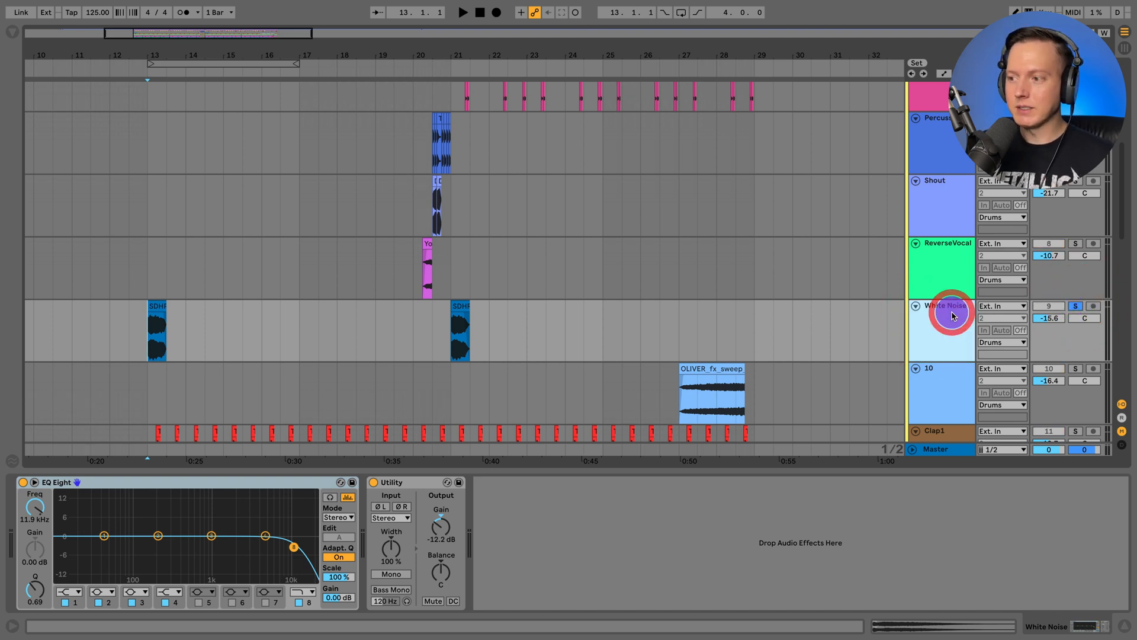
key(space)
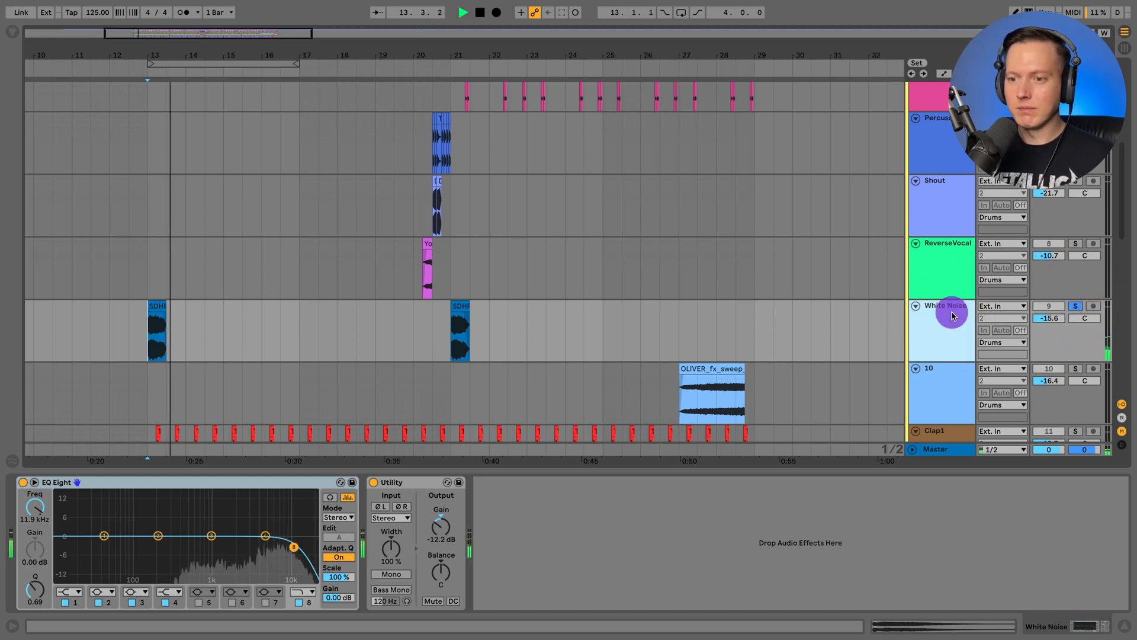
key(space)
click(1076, 306)
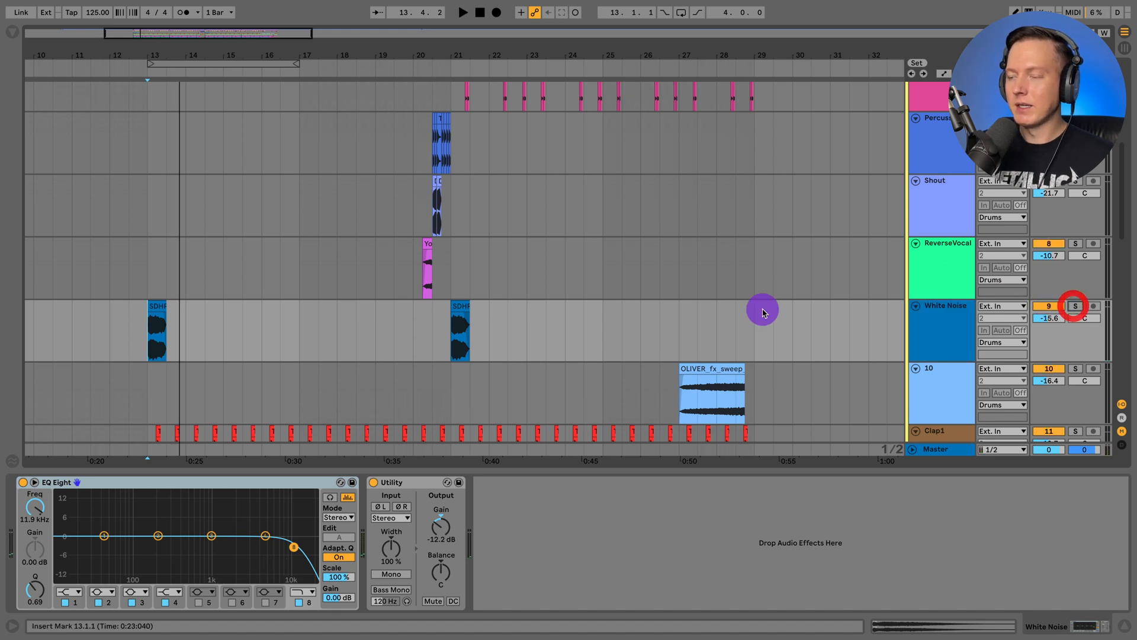
- Listen to the white noise hits in the full mix, playing from bar 13 and from bar 20
scroll(541, 303, down, 2)
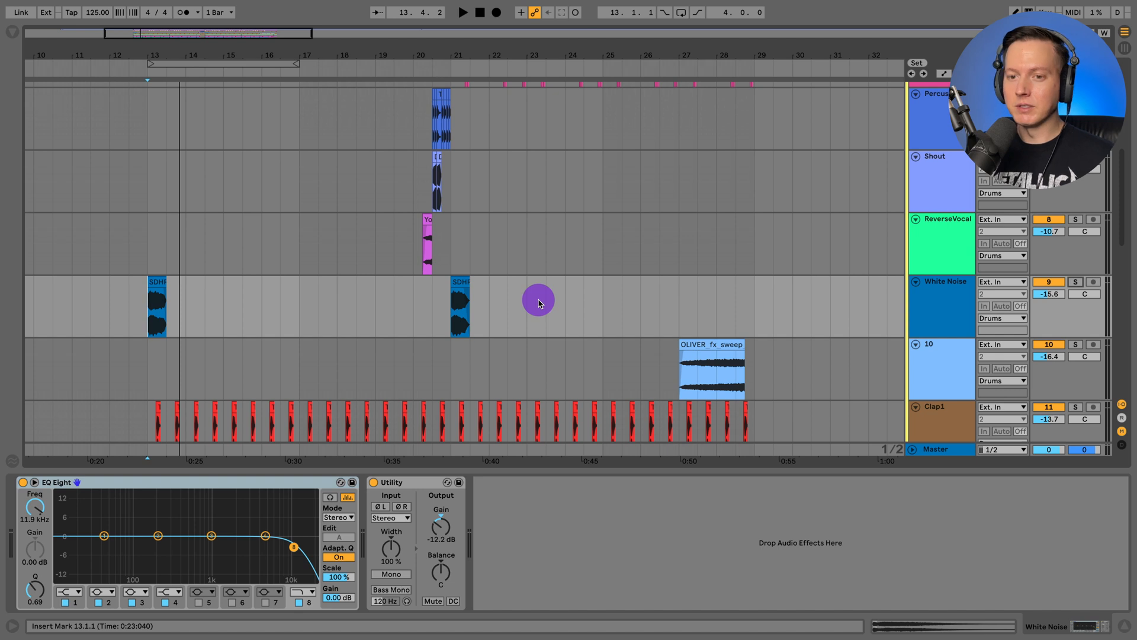
key(space)
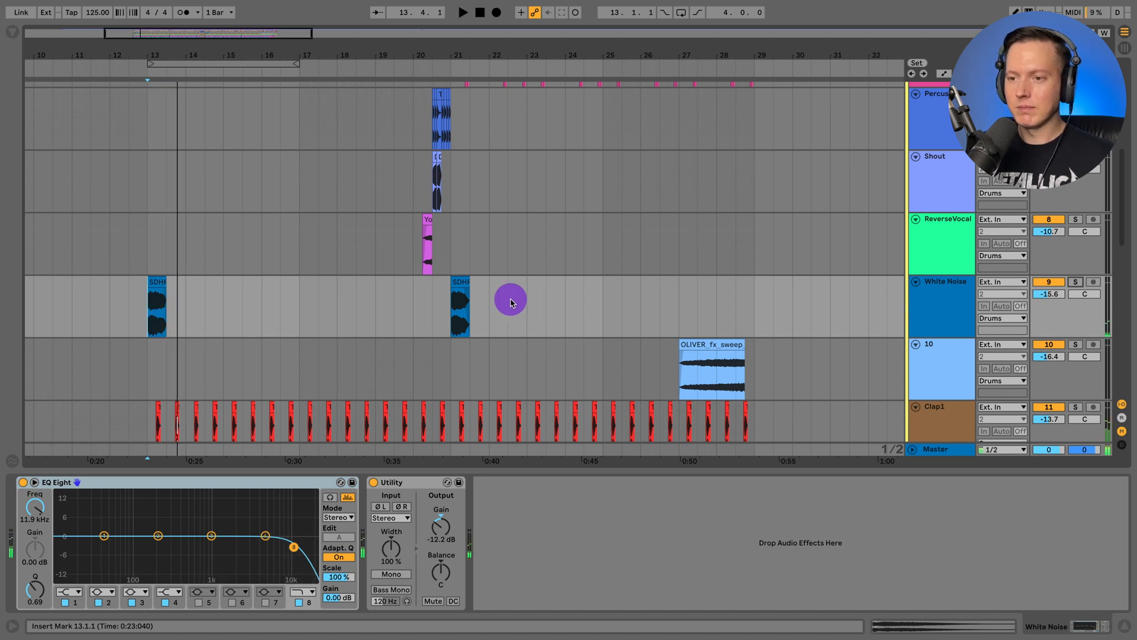
click(413, 310)
key(space)
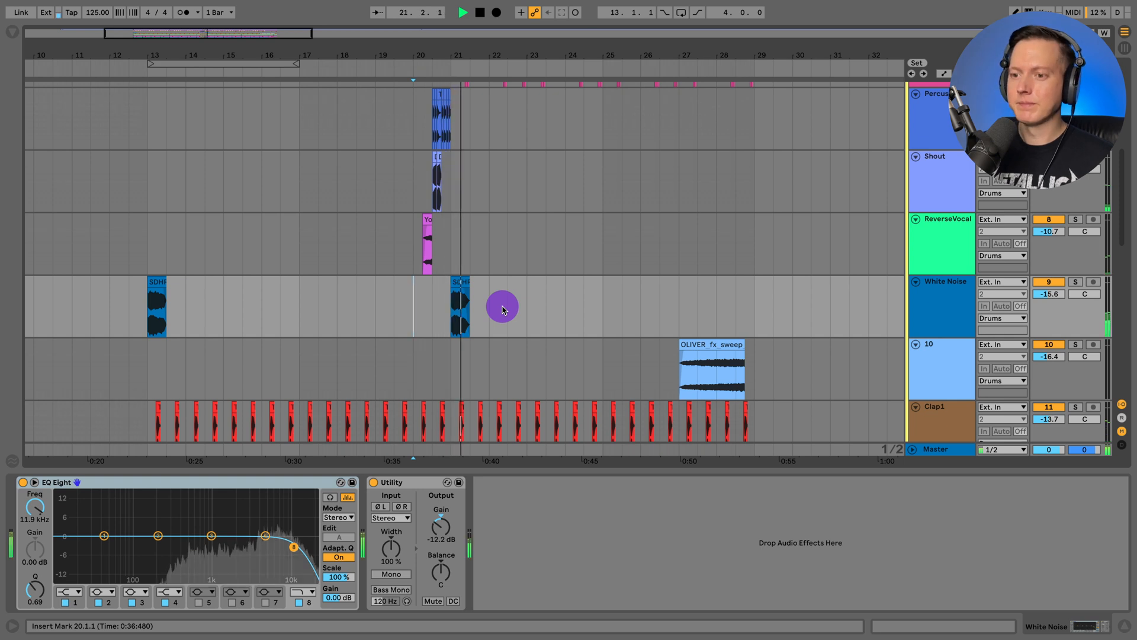
scroll(502, 309, down, 2)
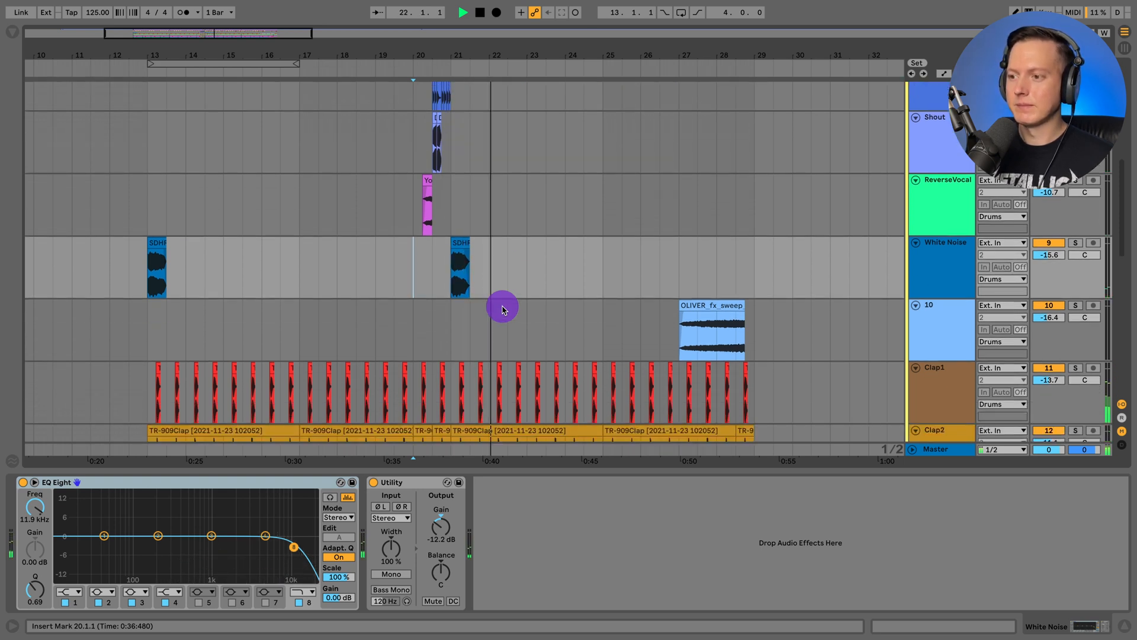
- Set the playback start to the OLIVER_fx_sweep clip at bar 27 on track 10 and view that track's devices
click(678, 332)
key(space)
scroll(769, 322, down, 1)
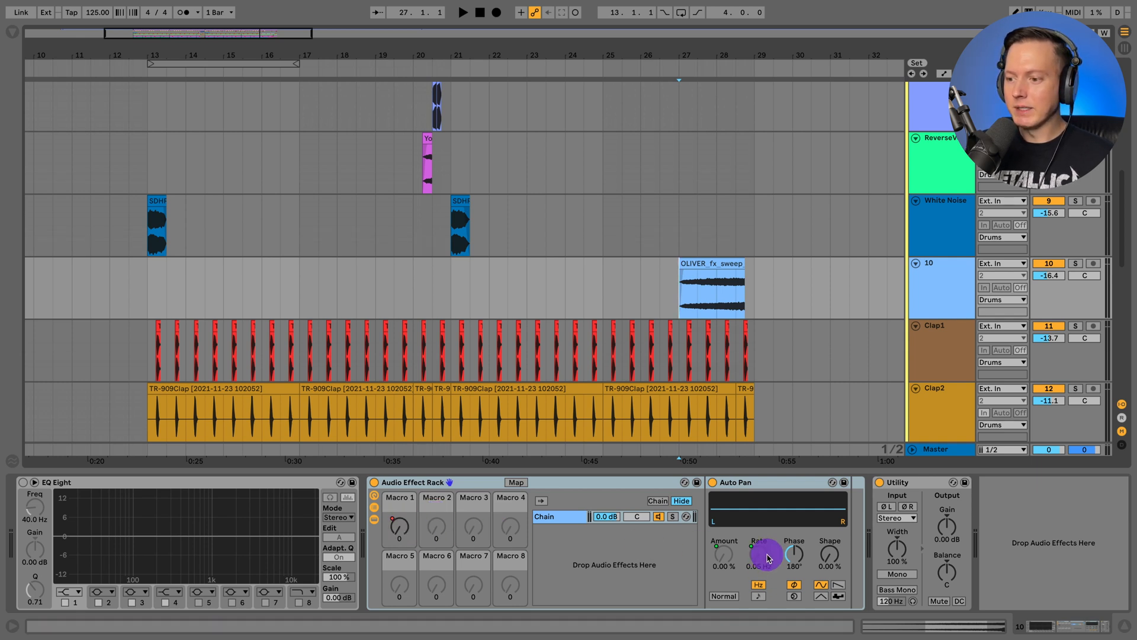
- Show the Macro 1 automation of track 10's Audio Effect Rack along the OLIVER_fx_sweep clip at bar 27
click(725, 554)
key(a)
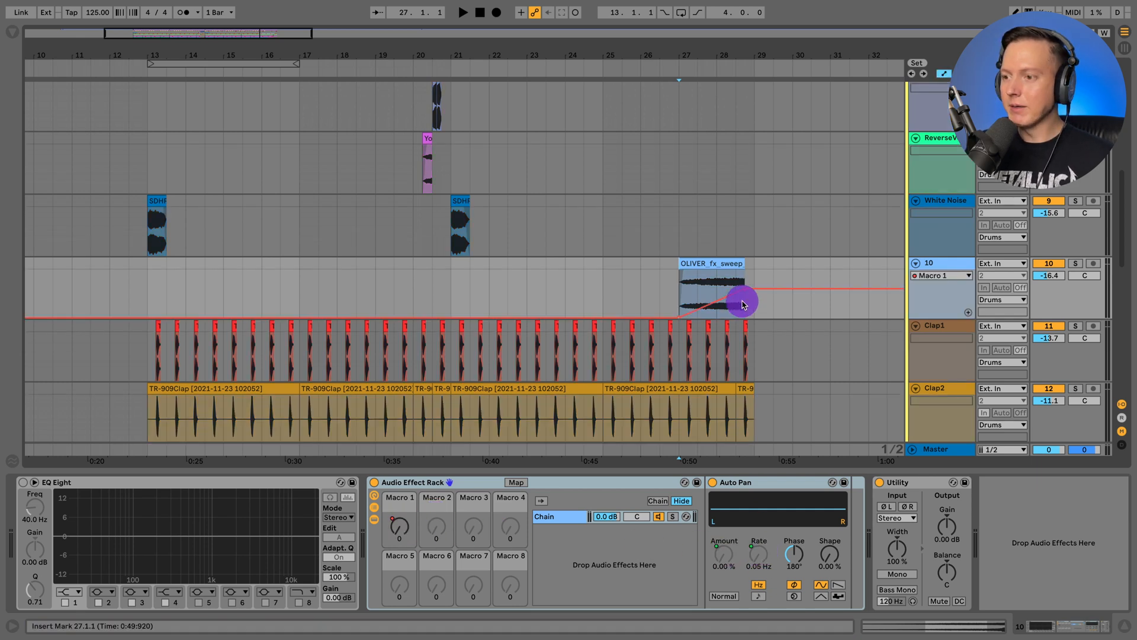
scroll(754, 300, down, 1)
drag(730, 60, 661, 258)
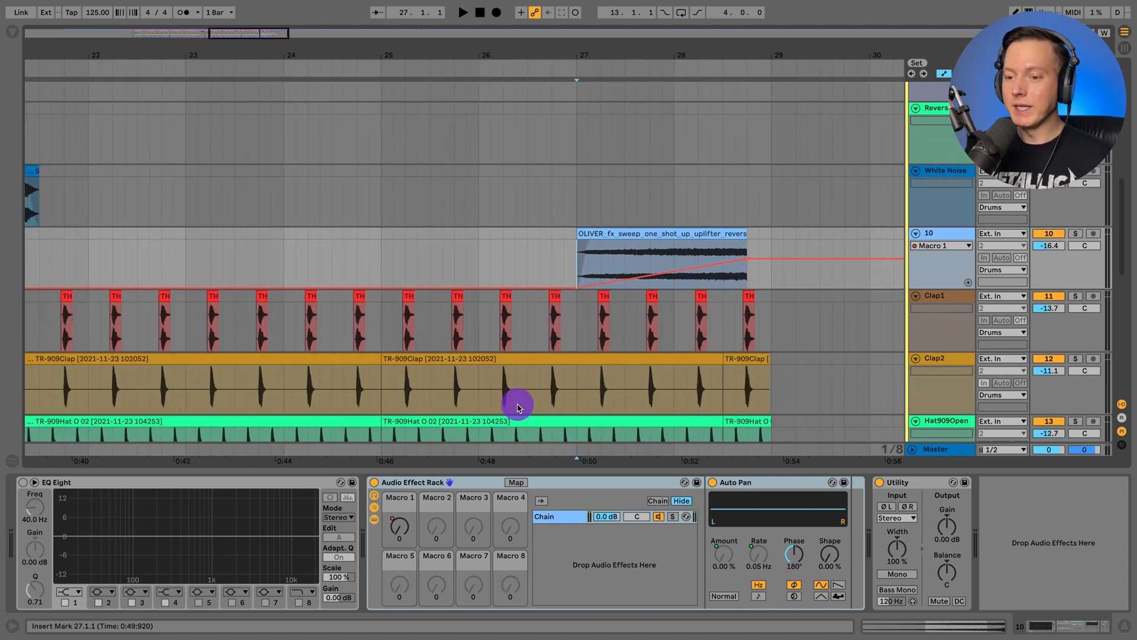
- Audition the OLIVER_fx_sweep clip soloed from bar 27, and switch track 10's solo off again
click(1074, 233)
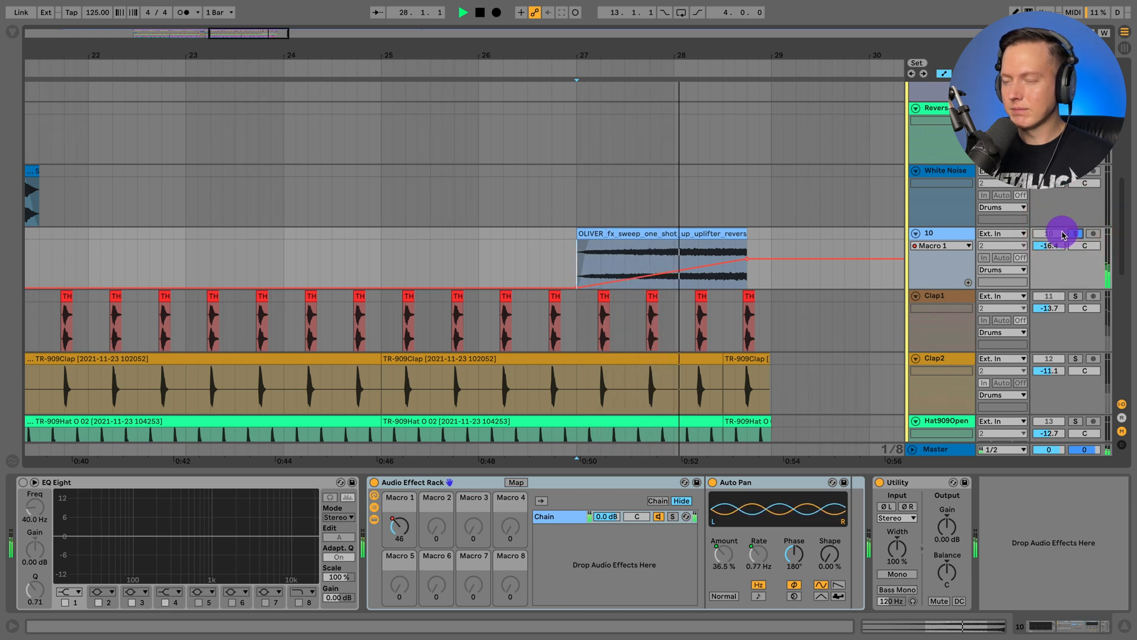
click(1076, 233)
key(space)
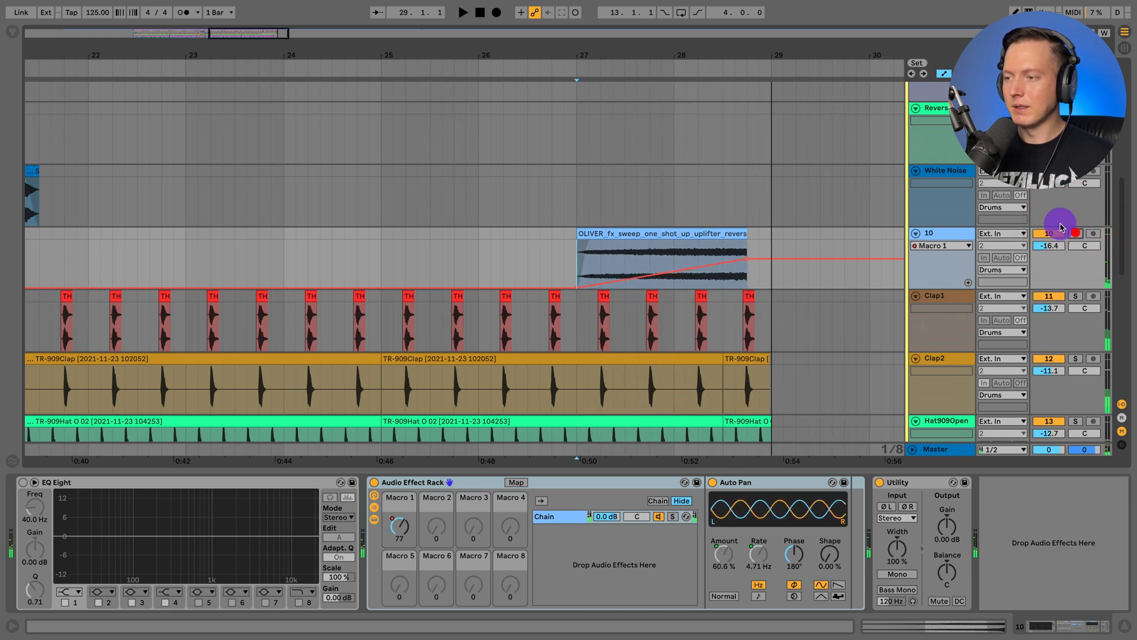
- Listen to the sweep in the full mix from bar 27, and hide the automation lanes
key(space)
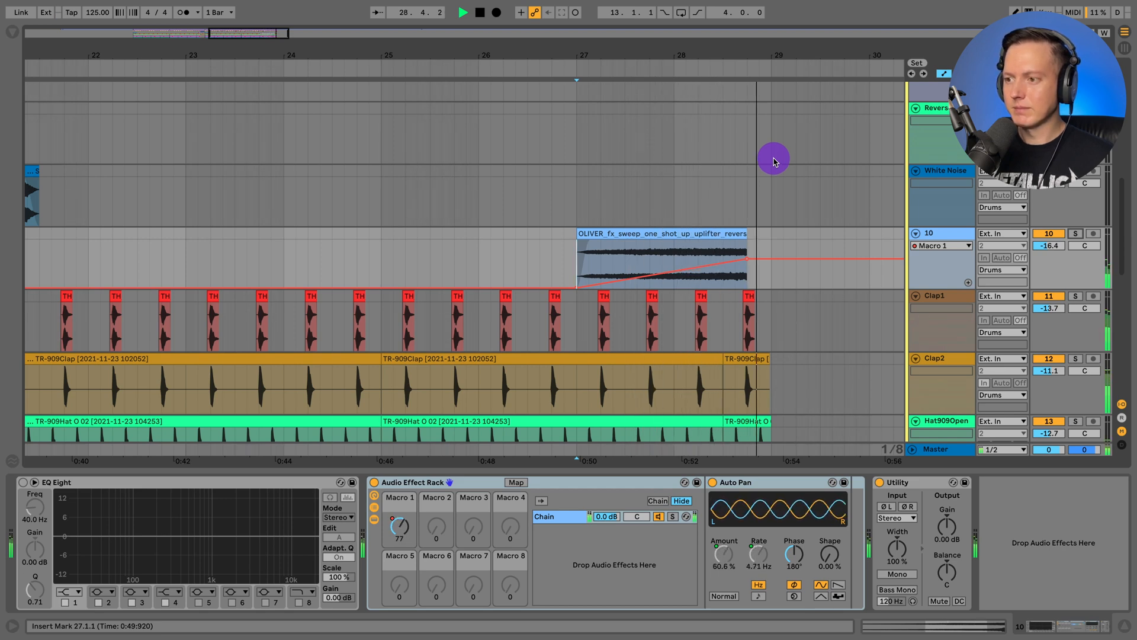
key(space)
key(a)
drag(640, 55, 640, 27)
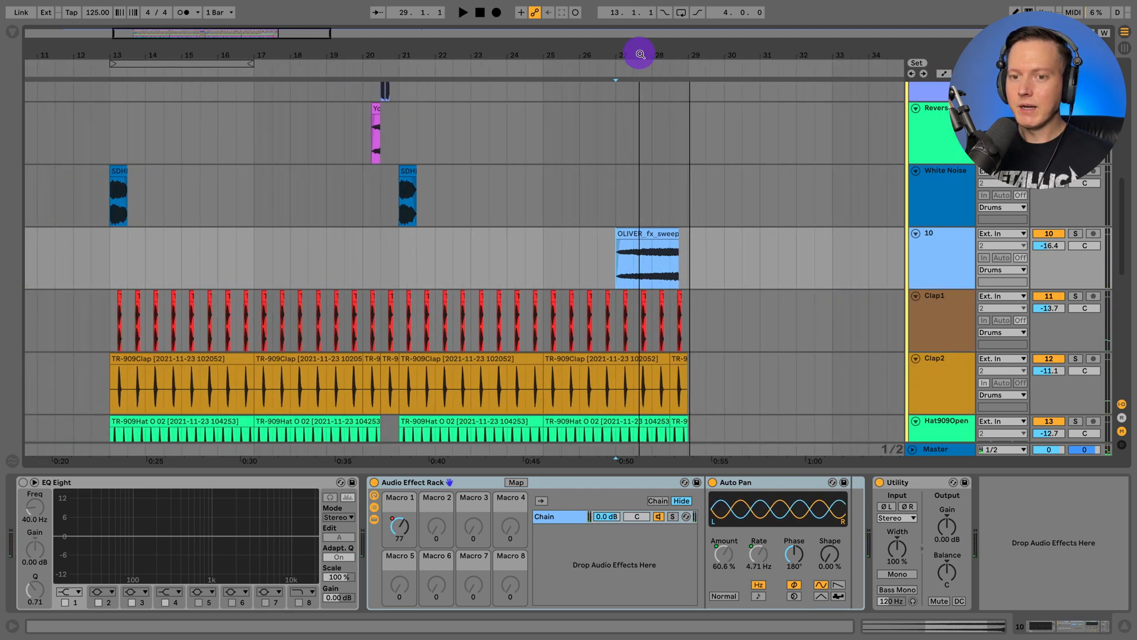
- Set the playback start to bar 13 on the Clap1 track and compare the devices on Clap1 and Clap2
scroll(430, 151, down, 4)
click(110, 222)
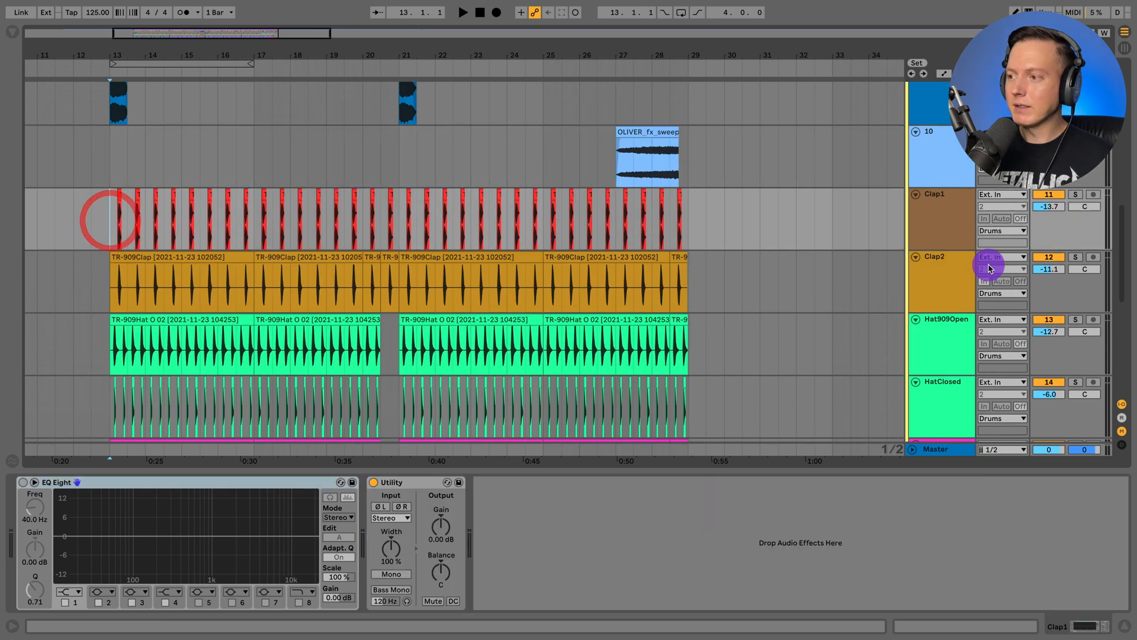
click(940, 261)
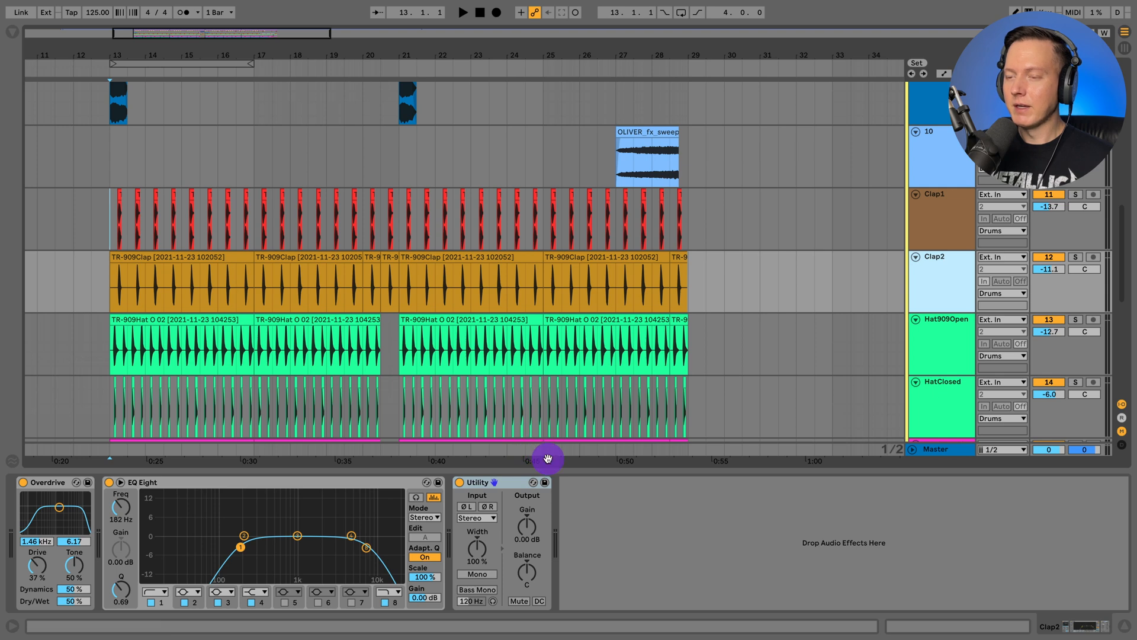
click(945, 220)
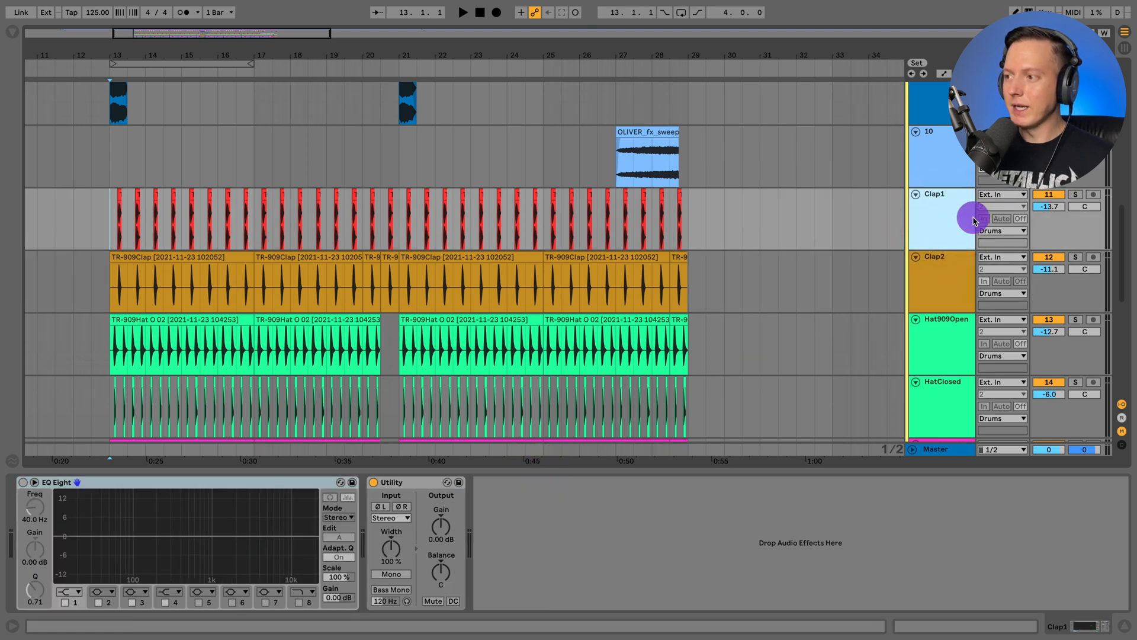
- Audition the Clap1 track soloed from bar 13
click(1076, 196)
key(space)
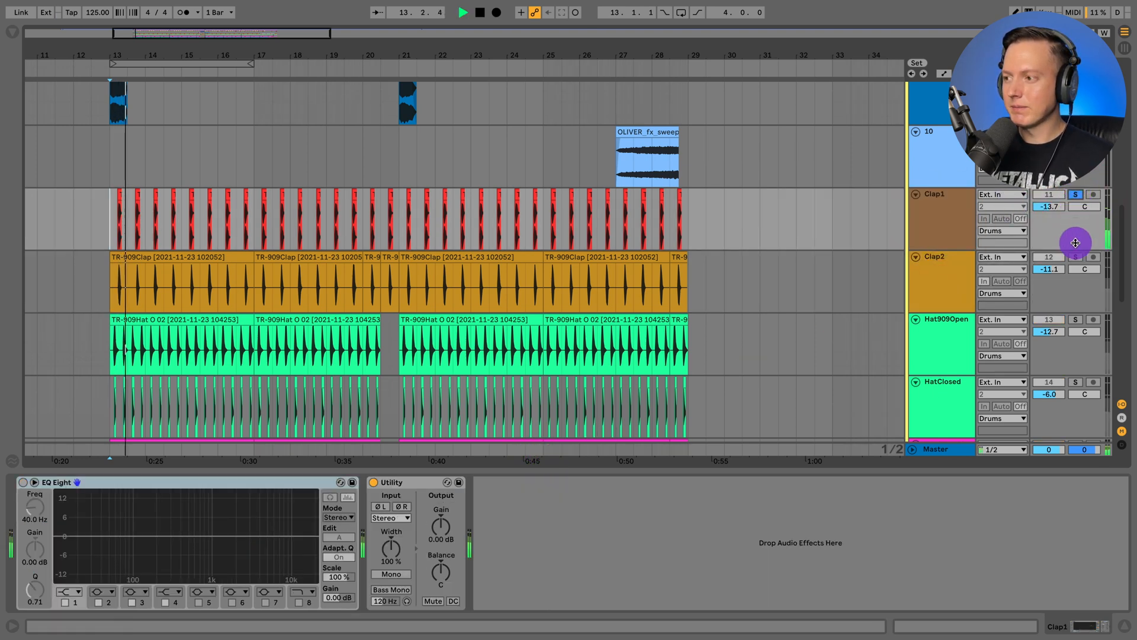
key(space)
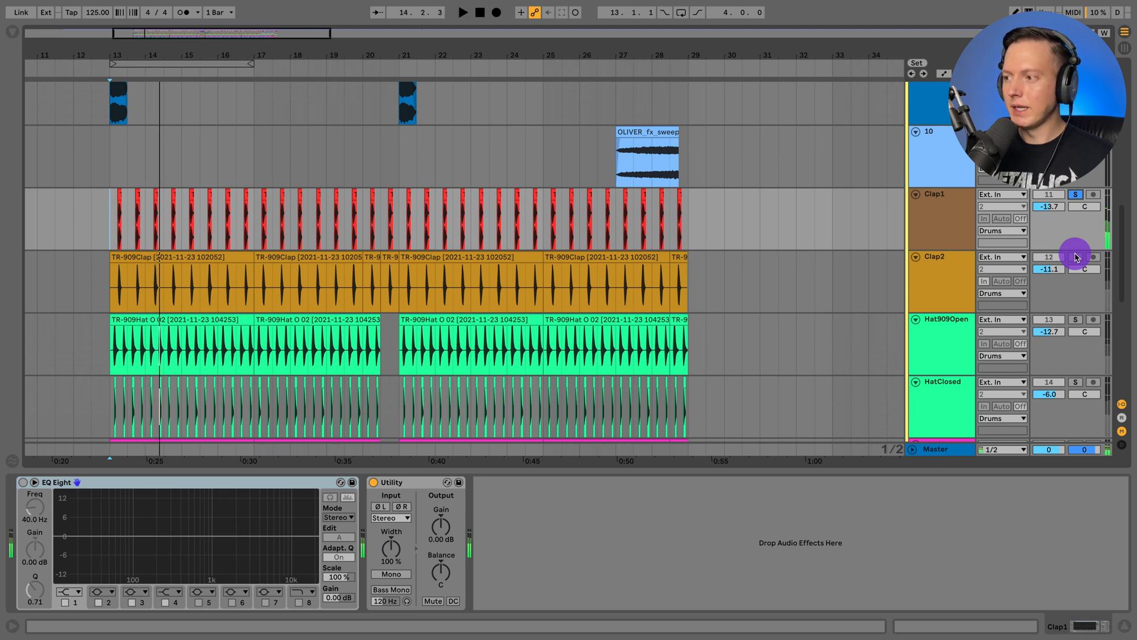
- Audition the Clap2 track soloed from bar 13, and switch its solo off again
key(space)
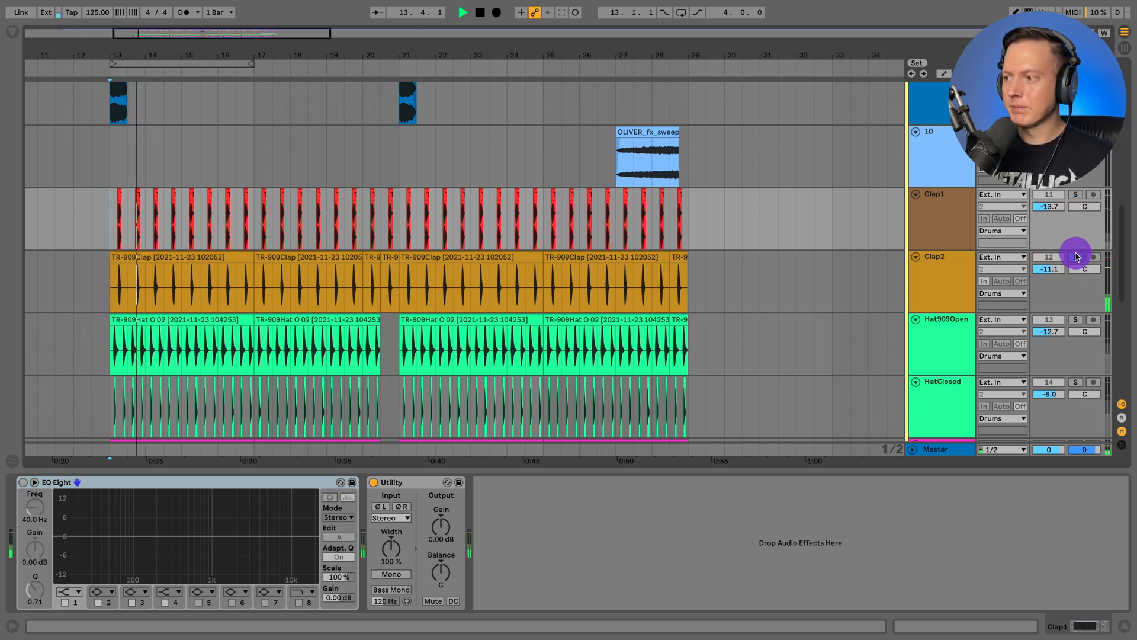
key(space)
click(1076, 256)
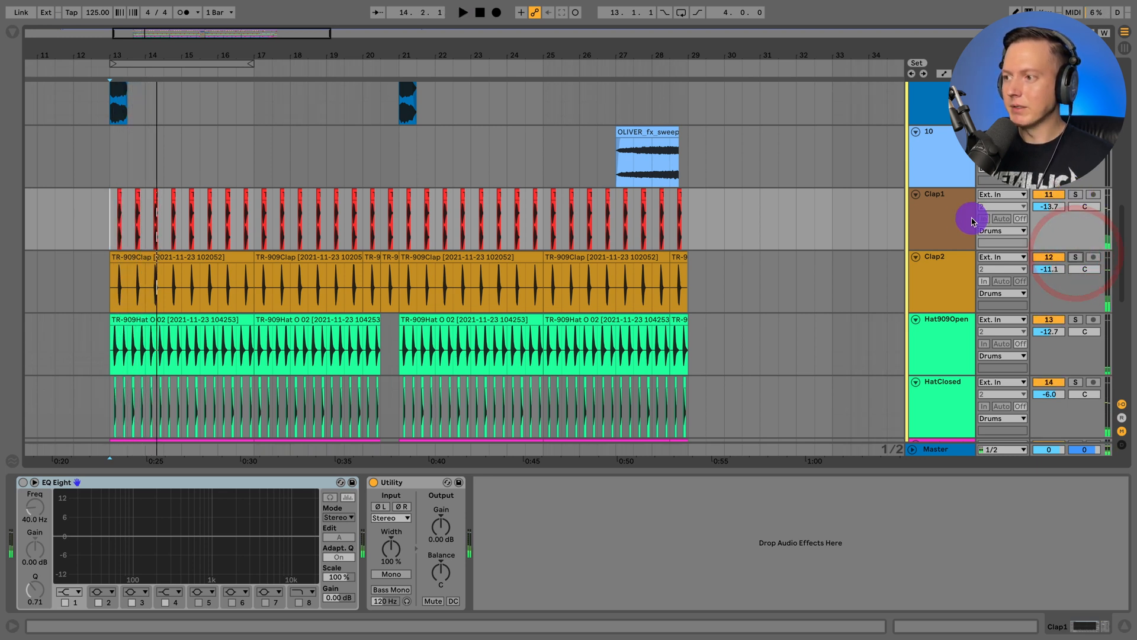
- Select the Clap1 and Clap2 tracks and audition them soloed together from bar 13
click(959, 215)
shift+click(959, 267)
click(1076, 195)
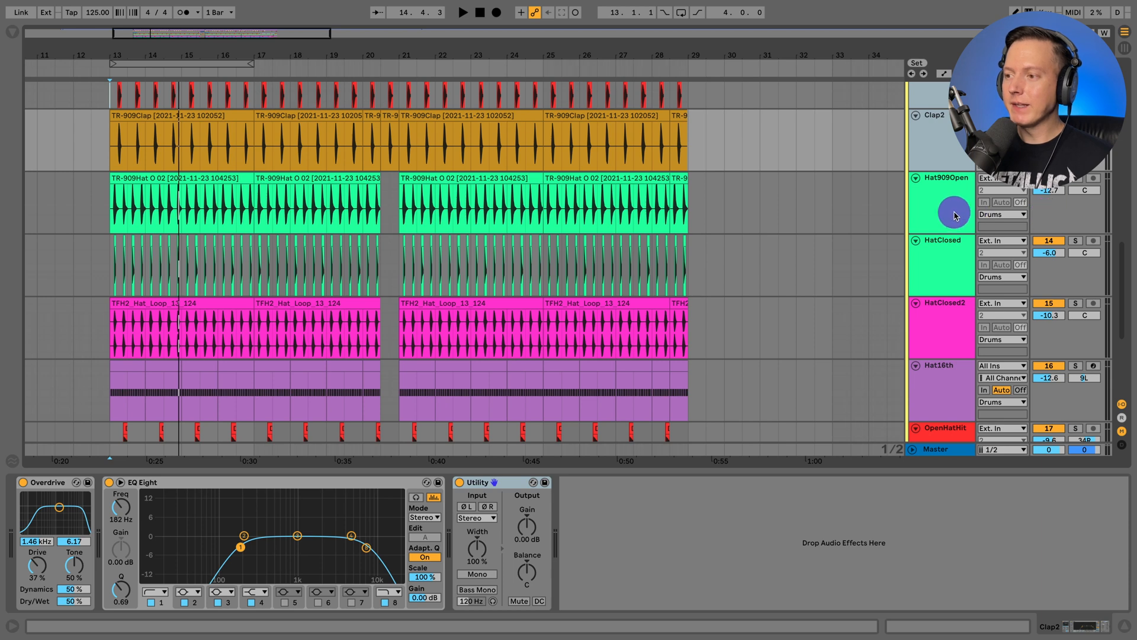
- Audition the Hat909Open track soloed from bar 13 with its Overdrive and Utility devices shown
scroll(954, 216, down, 1)
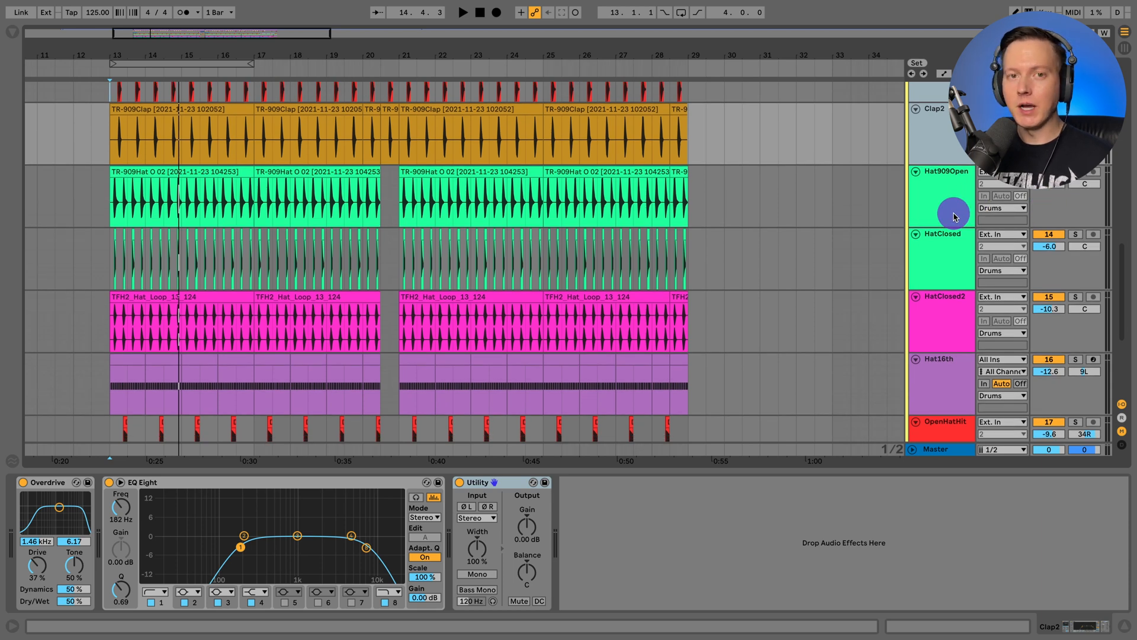
click(954, 217)
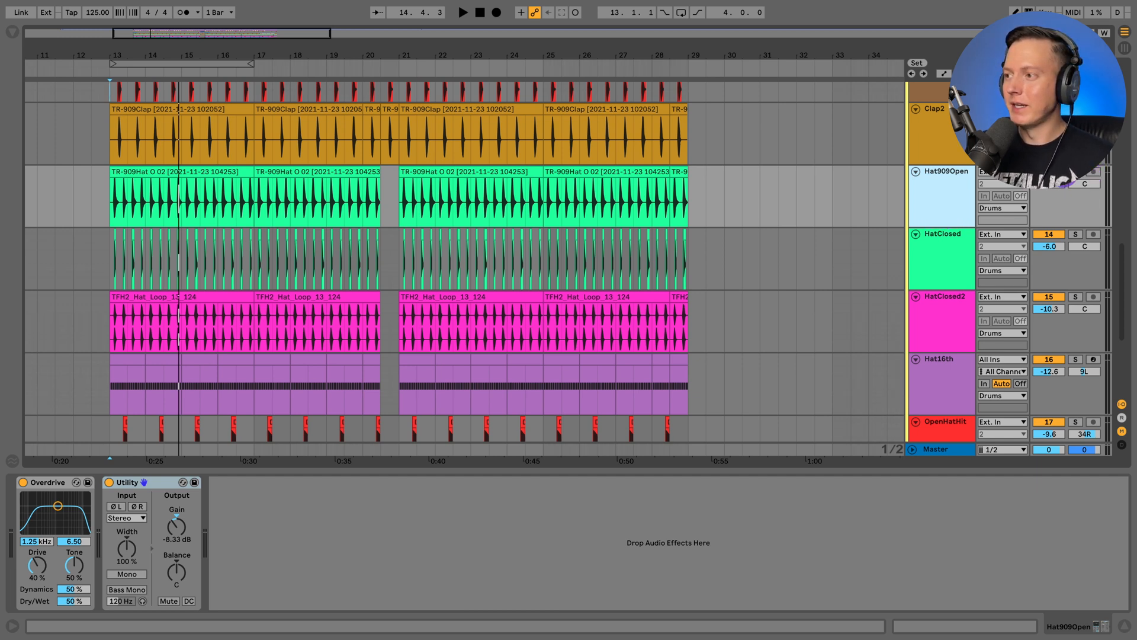
click(1076, 172)
click(944, 189)
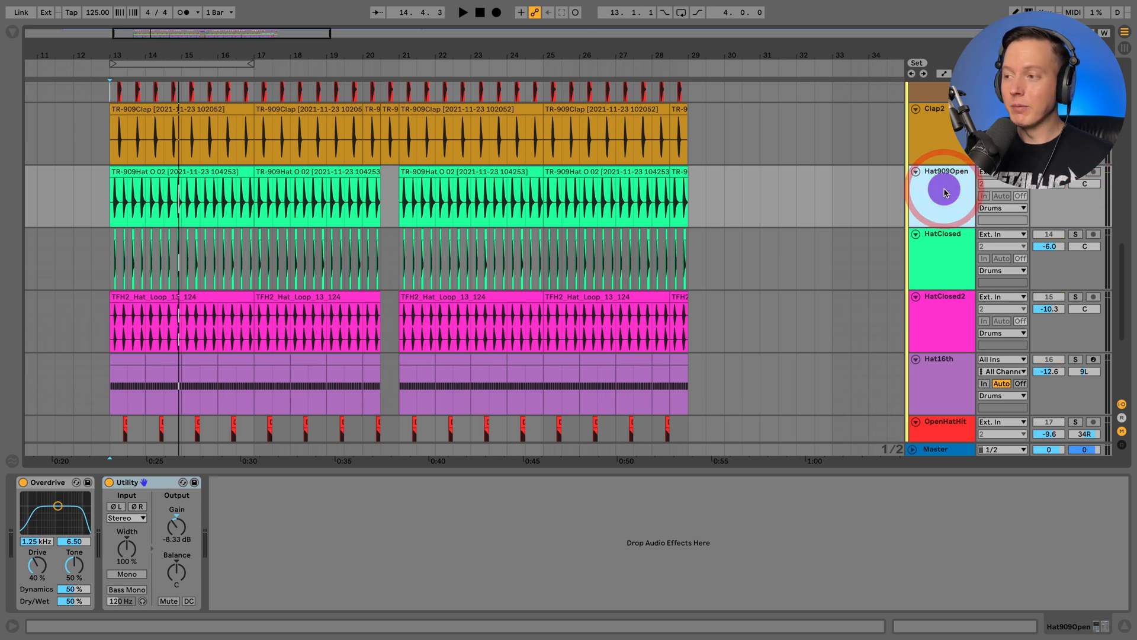
key(space)
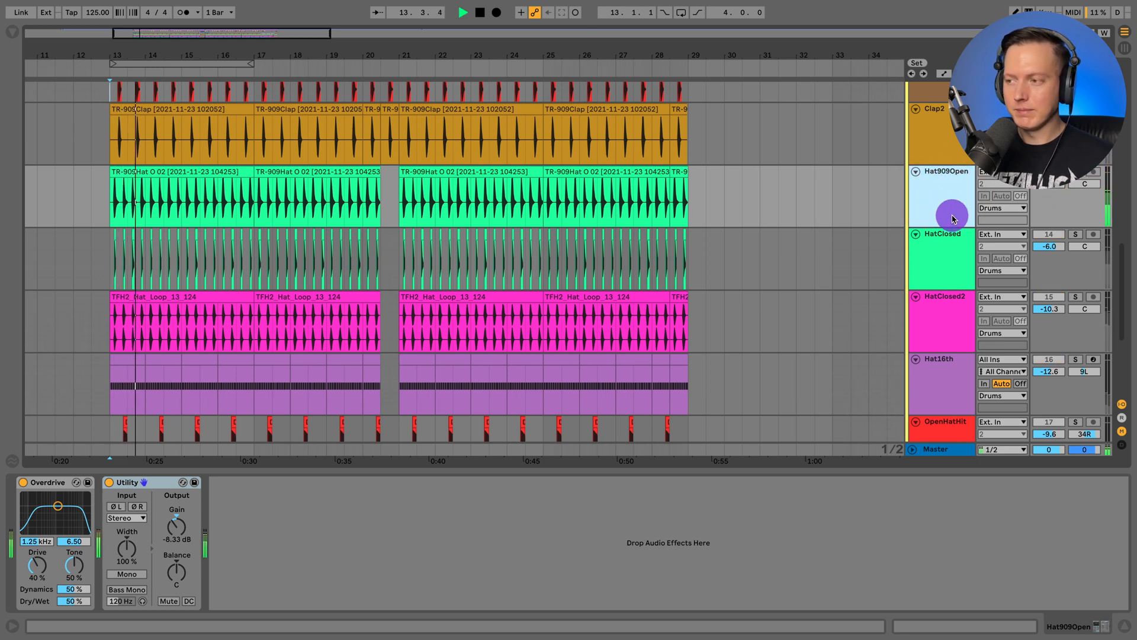
key(space)
- Audition the HatClosed track soloed from bar 13 with its EQ Eight, Delay and Utility devices shown
click(947, 246)
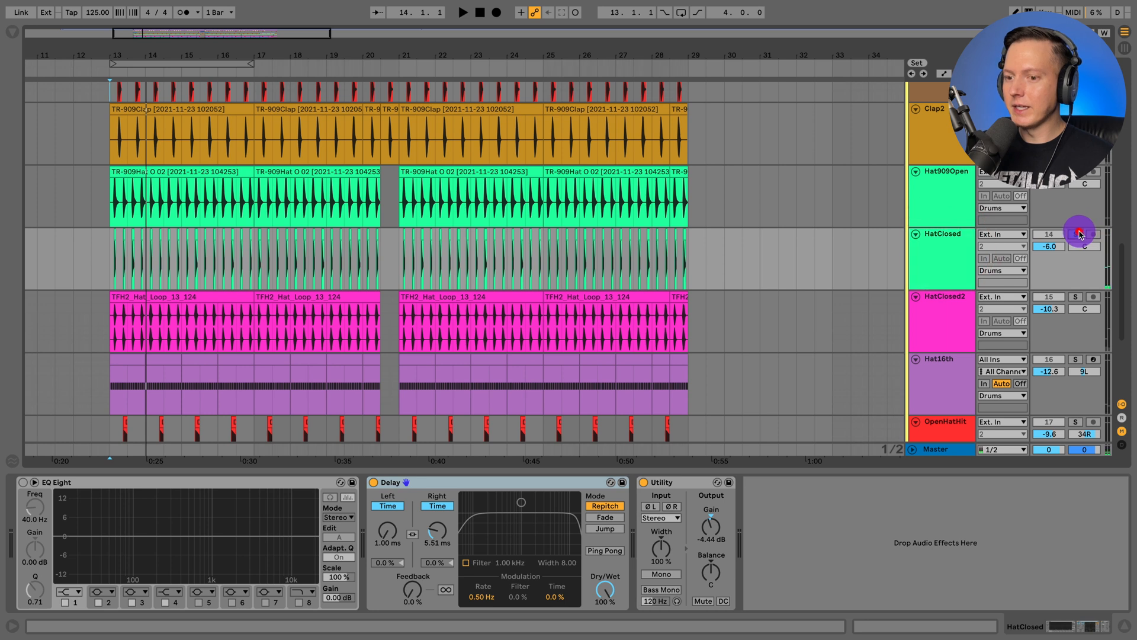
click(1076, 235)
click(942, 242)
key(space)
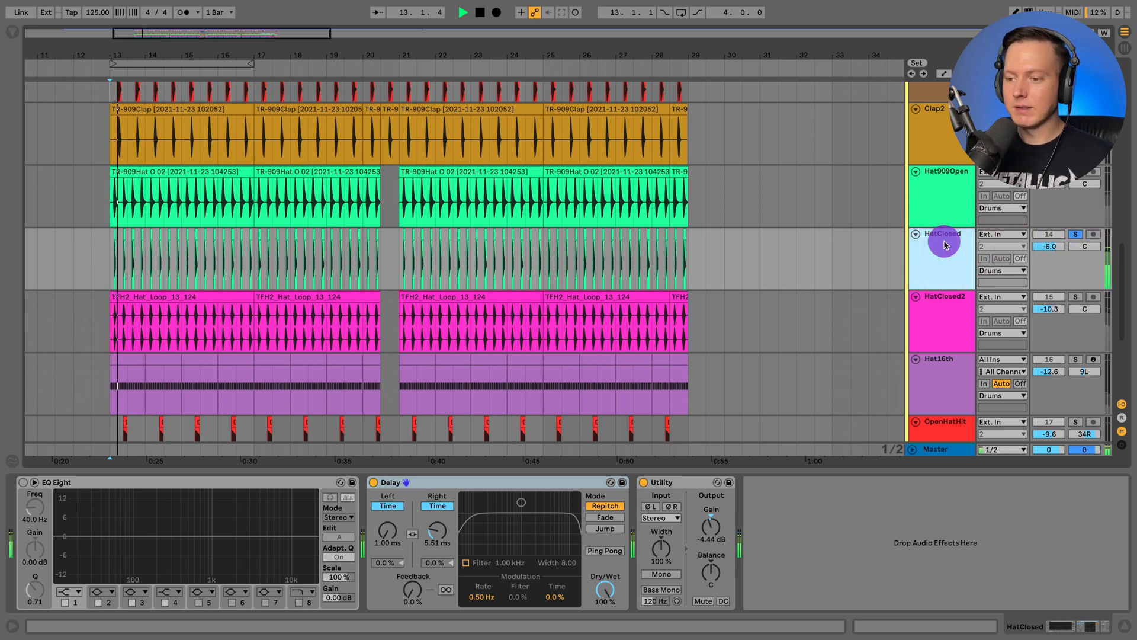
key(space)
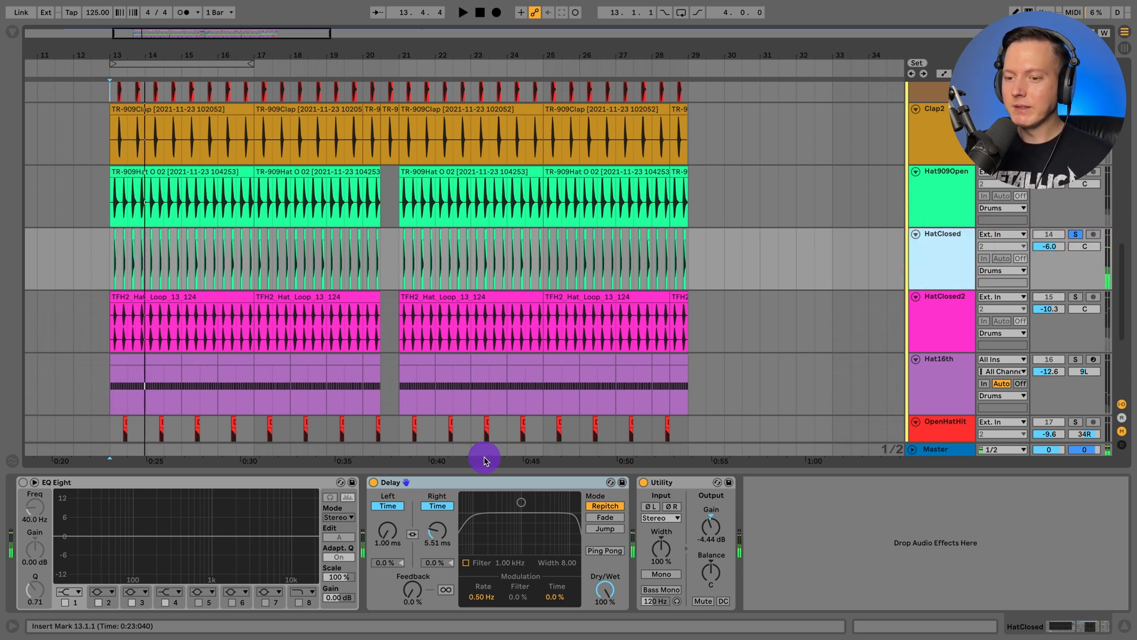
- Audition the HatClosed2 track soloed from bar 13 with its EQ Eight and Utility devices shown
click(944, 309)
click(1075, 297)
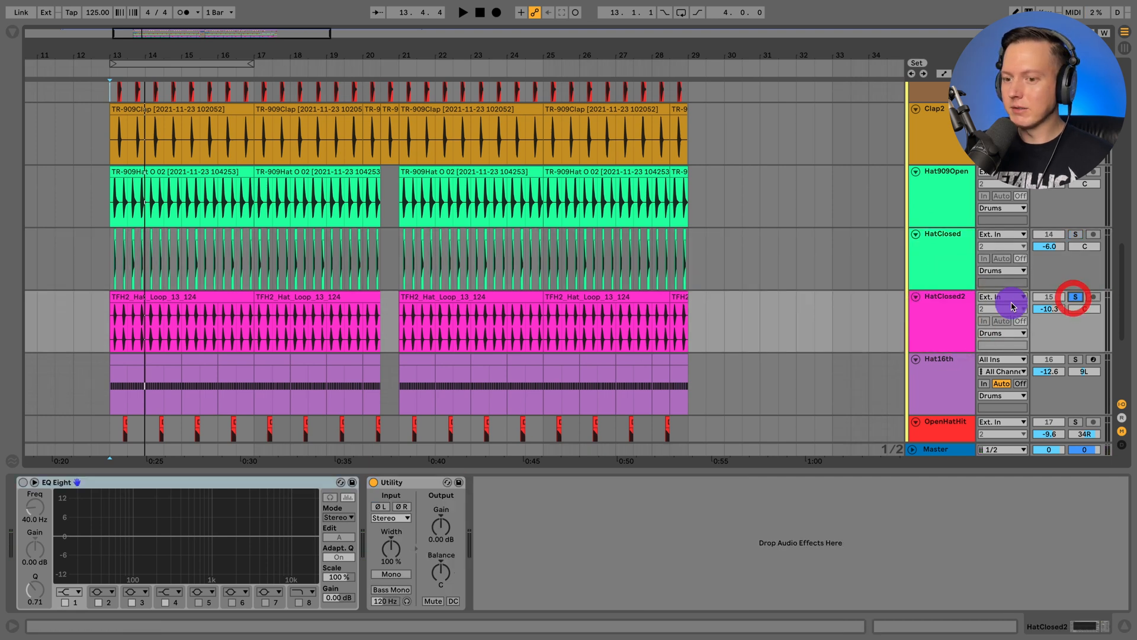
scroll(944, 317, down, 1)
key(space)
click(944, 314)
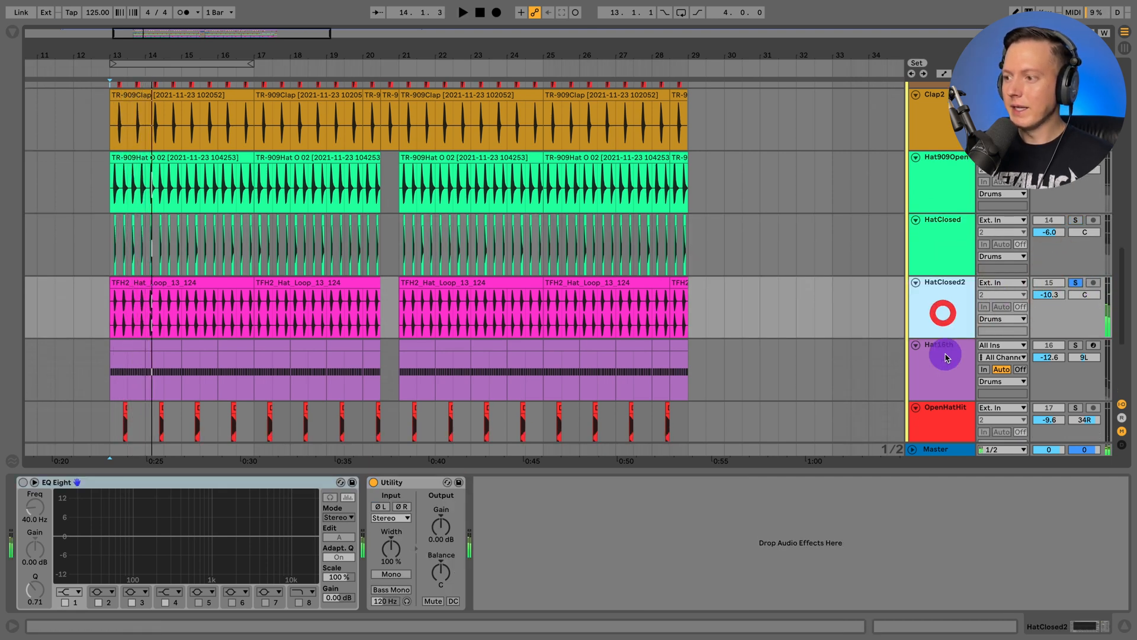
- Audition the Hat16th track soloed from bar 13 with its sampler, Utility and sidechained Compressor shown
click(944, 356)
click(1076, 345)
key(space)
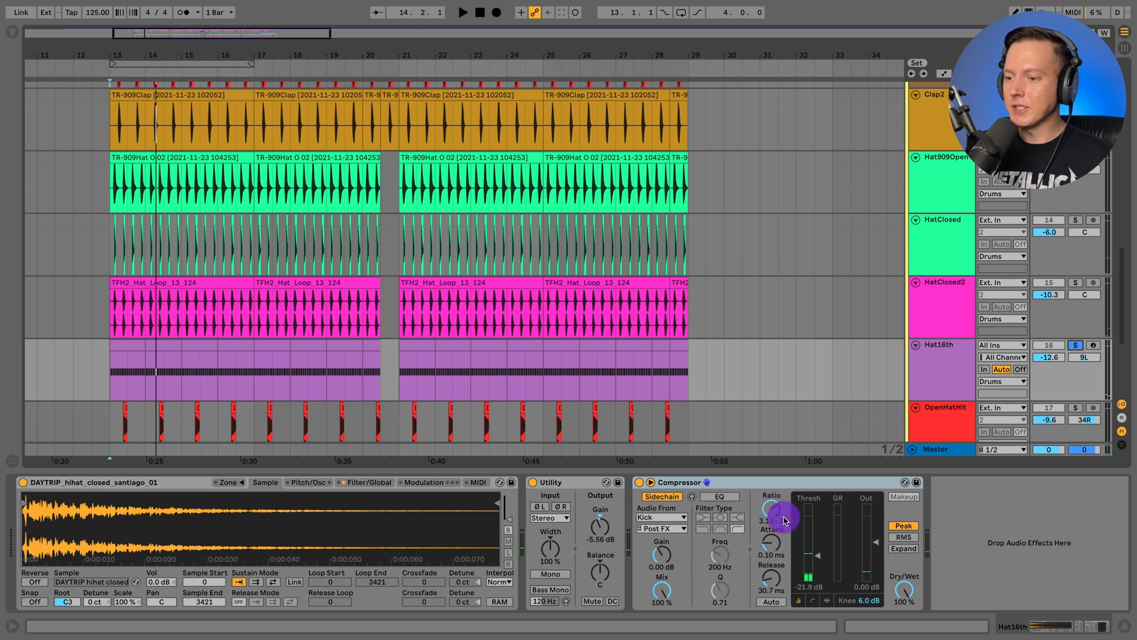
- Audition the OpenHatHit track soloed from bar 13 with its devices shown, and switch its solo off again
scroll(930, 365, down, 1)
click(934, 363)
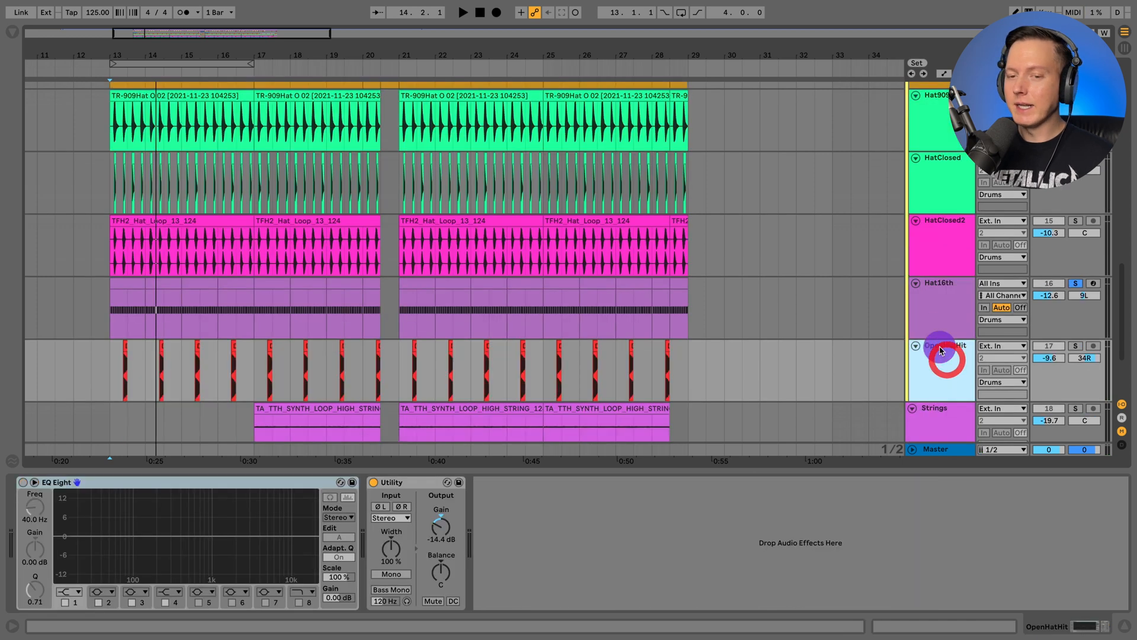
click(1082, 348)
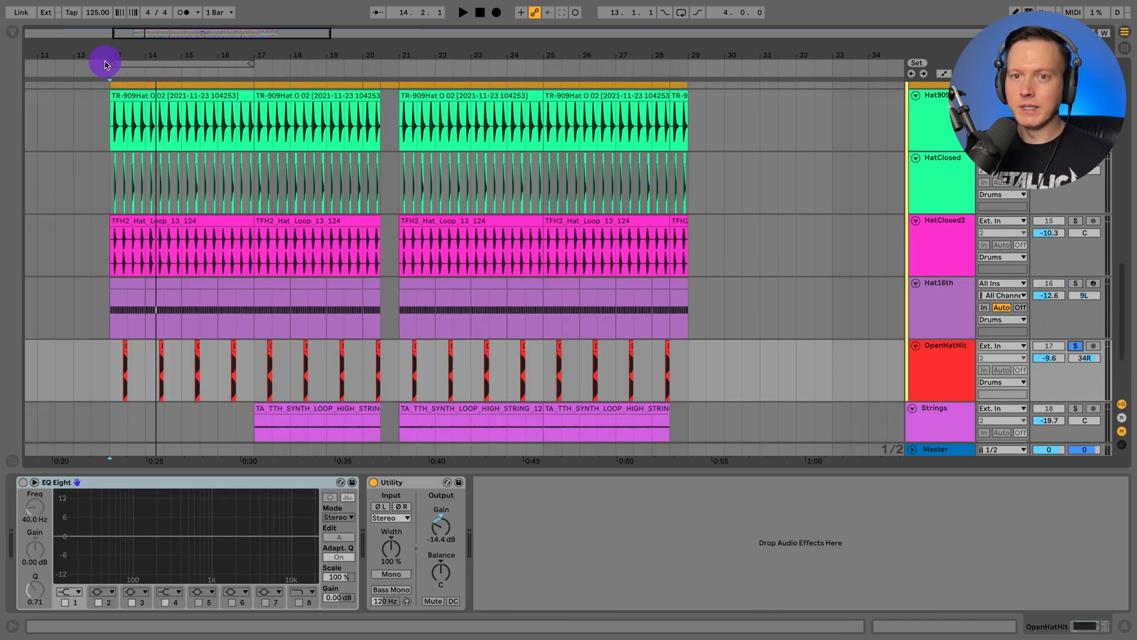
drag(104, 56, 107, 107)
key(space)
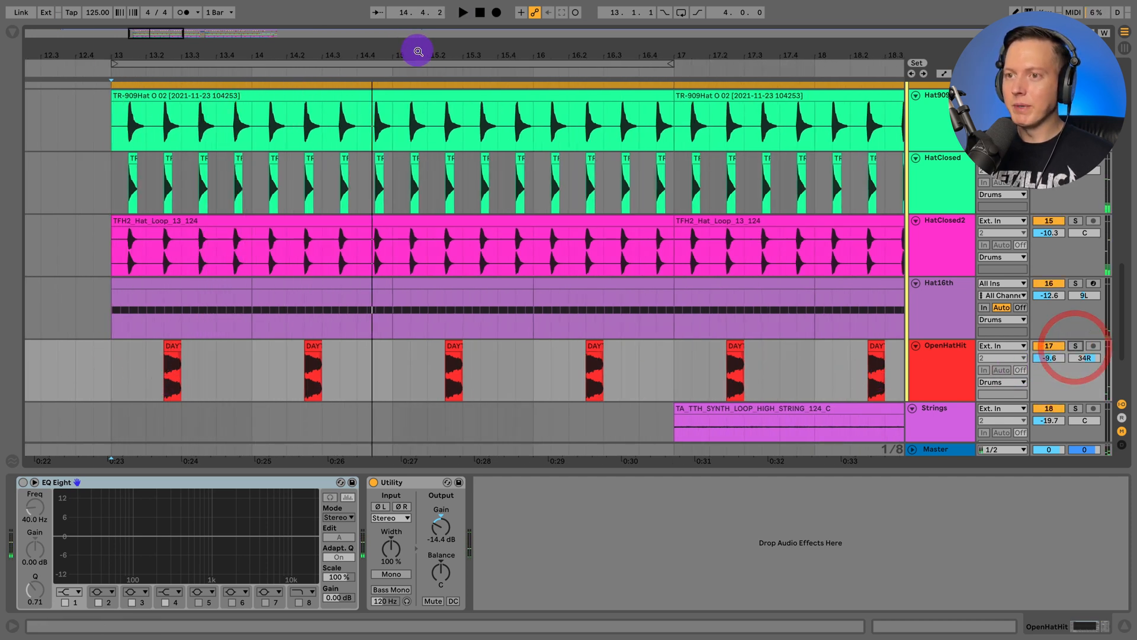
- Select the five hat tracks from Hat909Open to OpenHatHit and audition them soloed together from bar 13
drag(418, 53, 422, 19)
scroll(467, 271, down, 2)
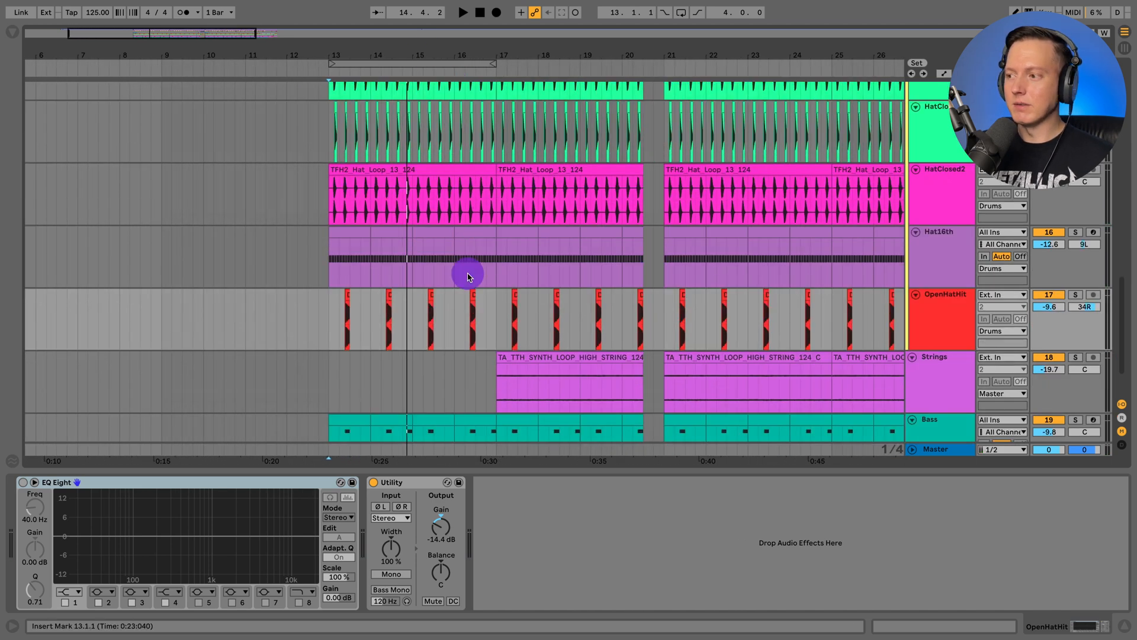
scroll(503, 296, right, 2)
scroll(934, 305, up, 3)
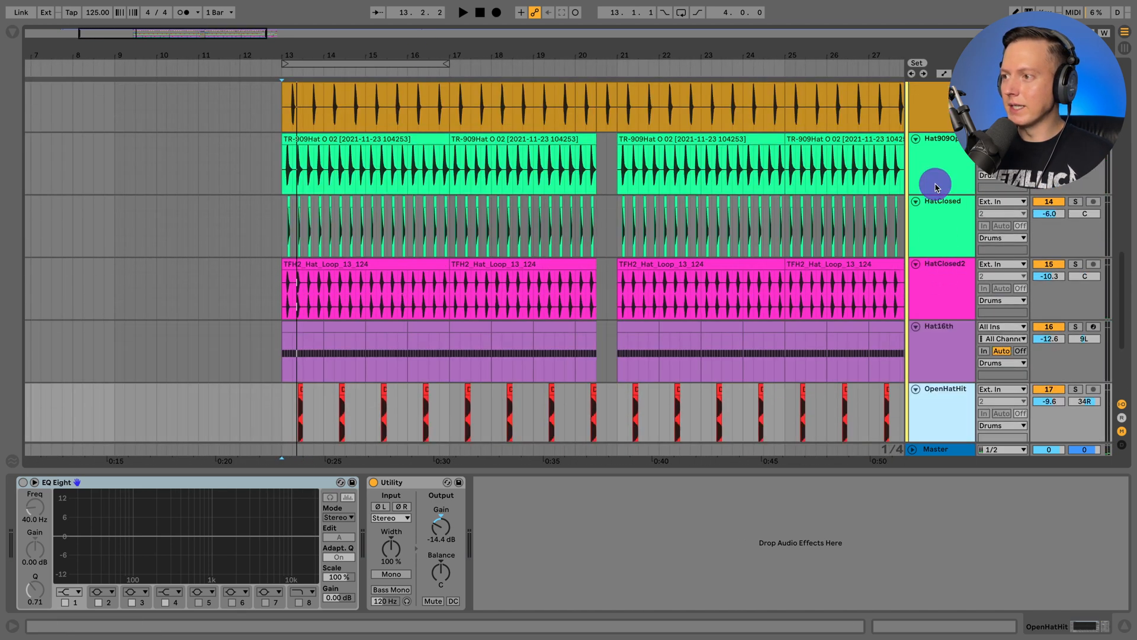
click(933, 151)
key(space)
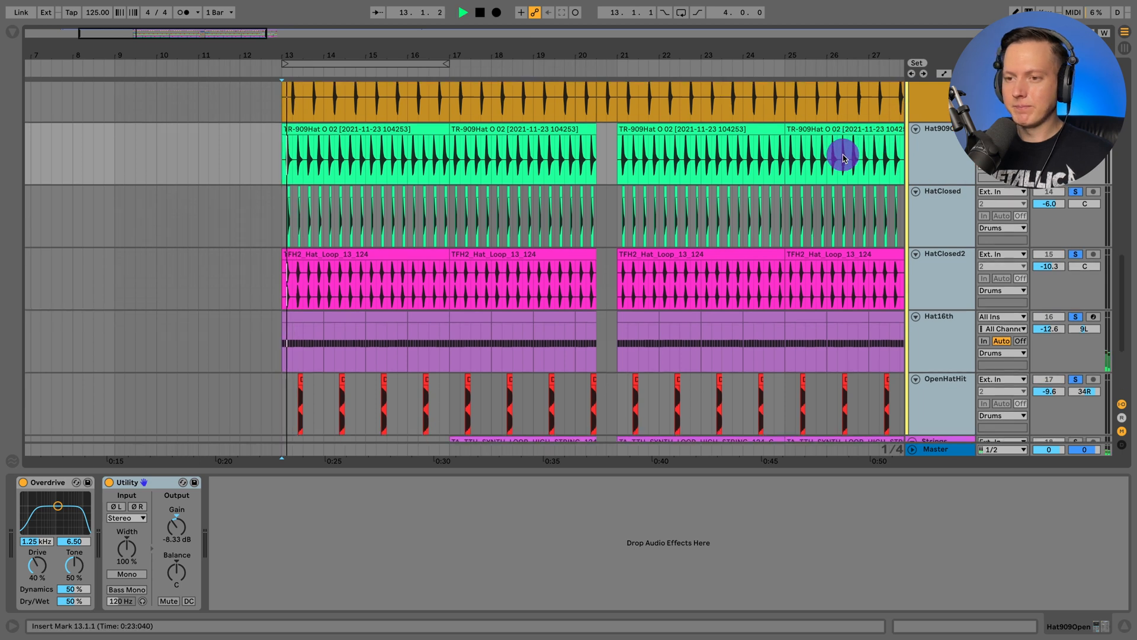
scroll(740, 178, down, 4)
scroll(642, 218, up, 4)
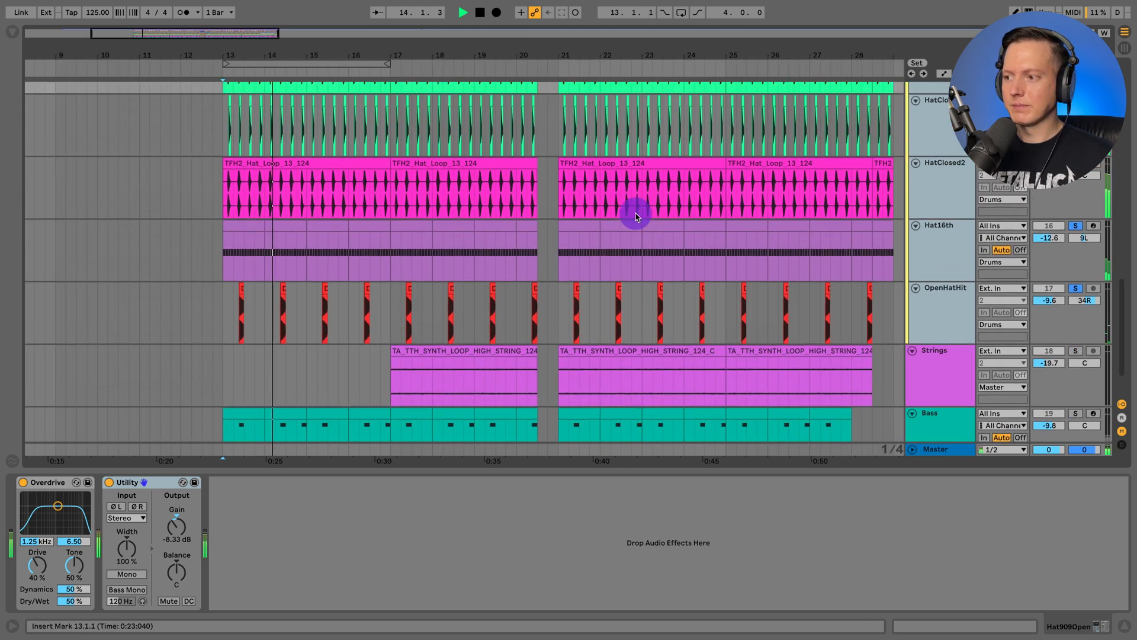
scroll(634, 216, up, 1)
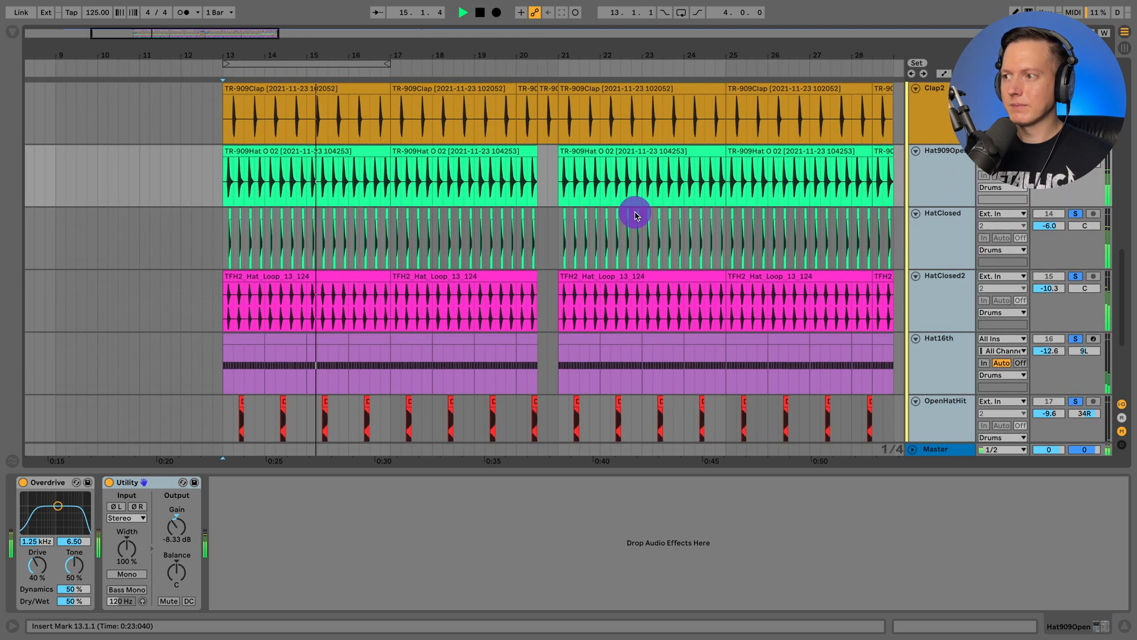
scroll(634, 214, down, 1)
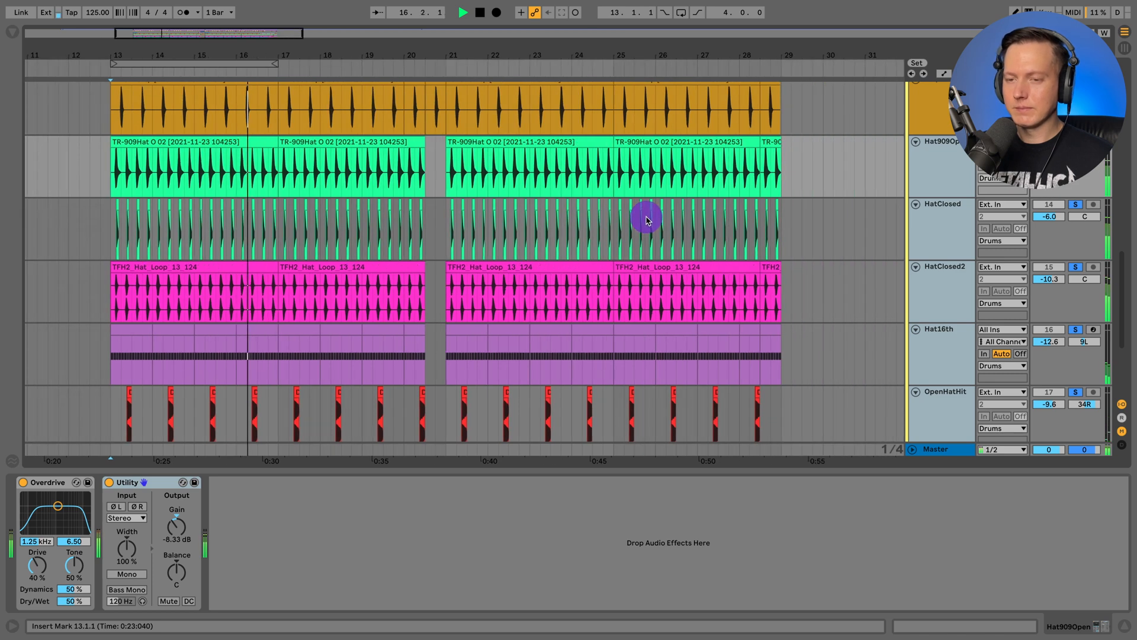
key(space)
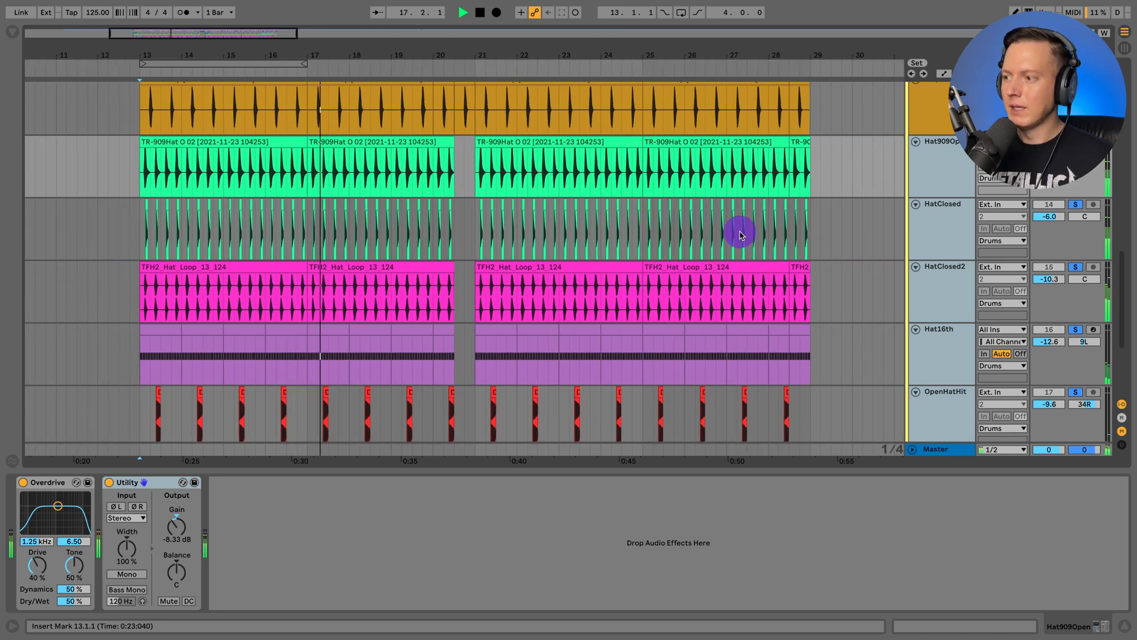
scroll(954, 291, up, 15)
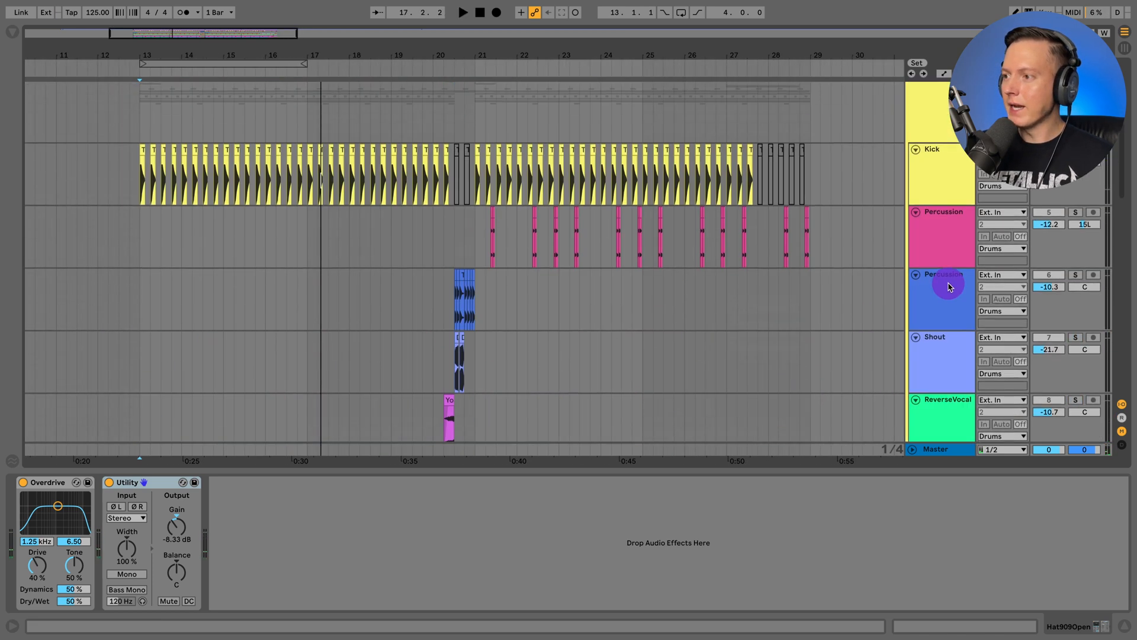
- Audition the whole Drums group soloed from bar 13, looking through its tracks down to OpenHatHit with the device view hidden
scroll(640, 254, down, 3)
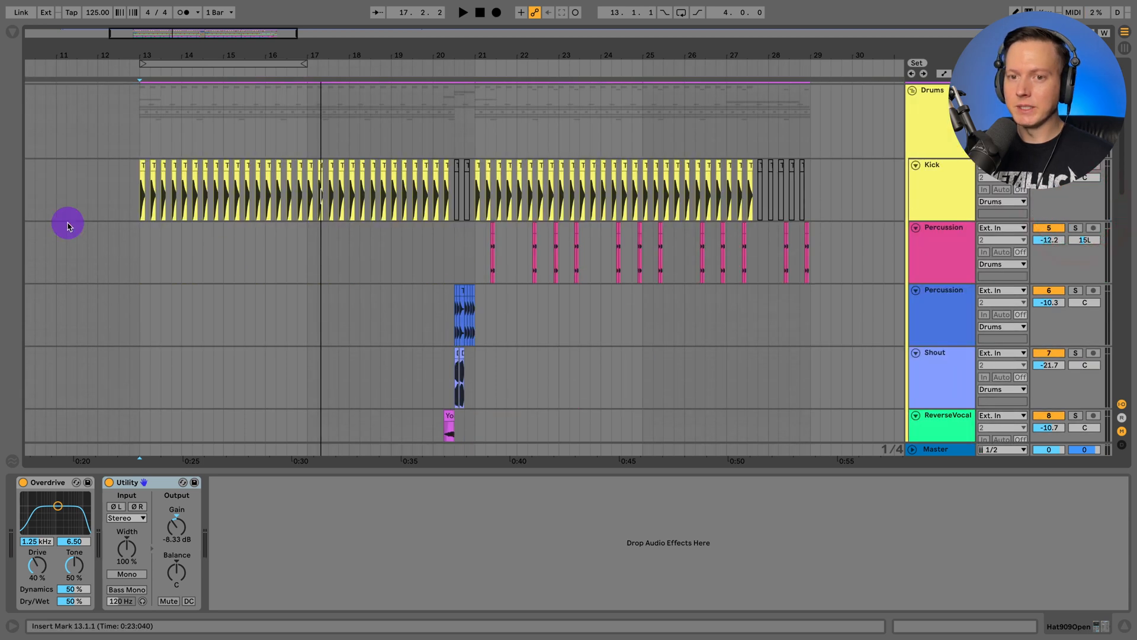
click(142, 256)
scroll(471, 263, down, 1)
key(space)
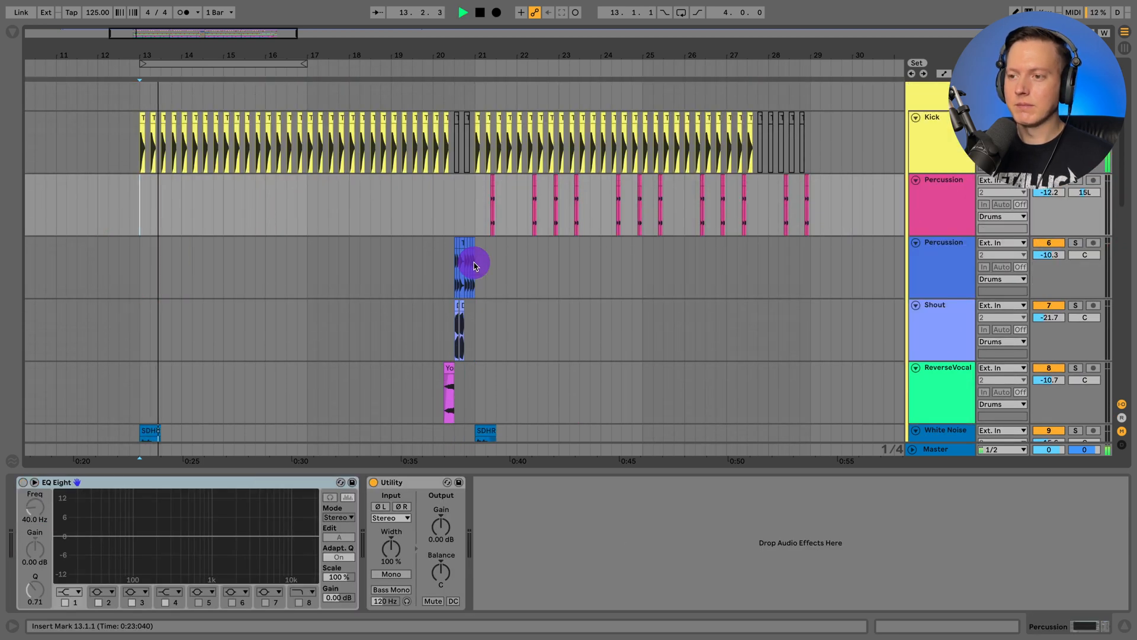
scroll(474, 265, down, 1)
scroll(474, 264, down, 4)
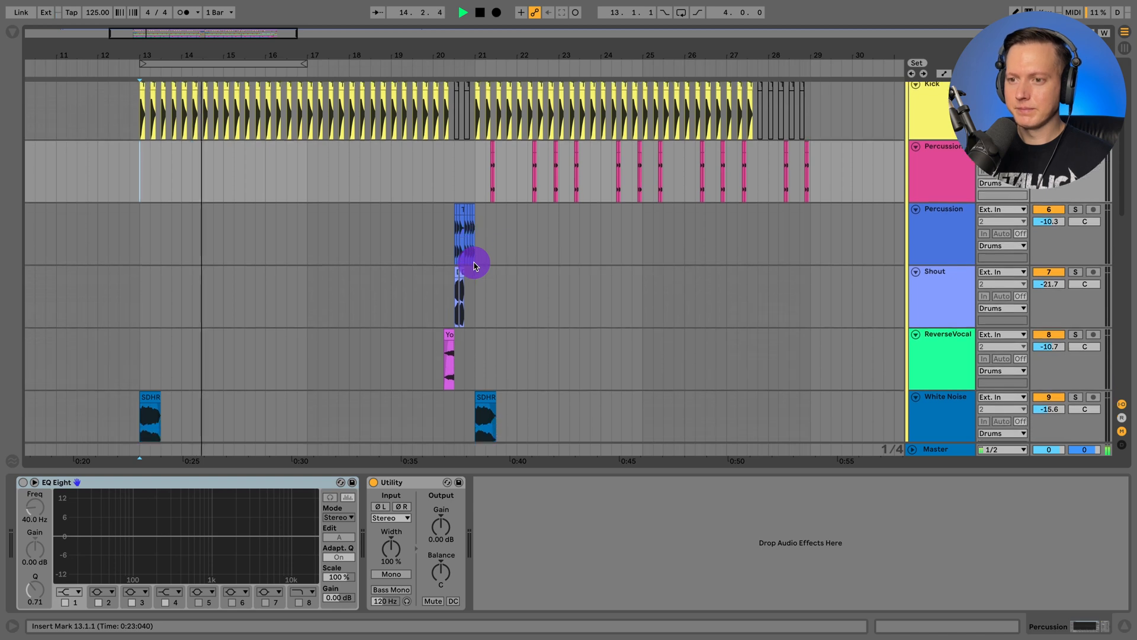
scroll(474, 263, down, 8)
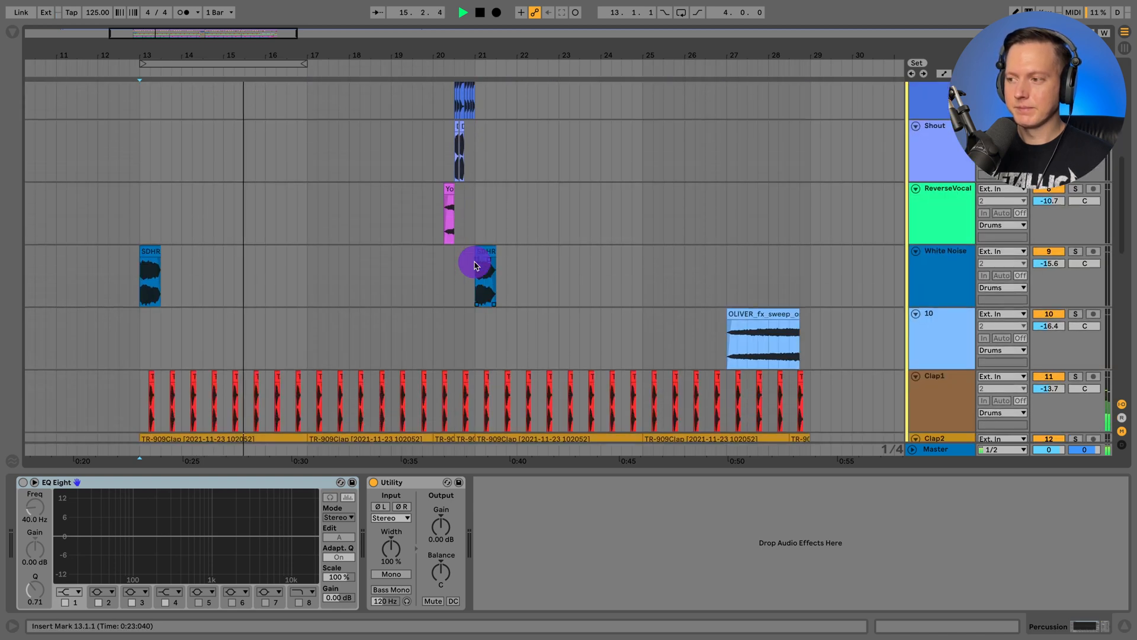
scroll(474, 263, down, 5)
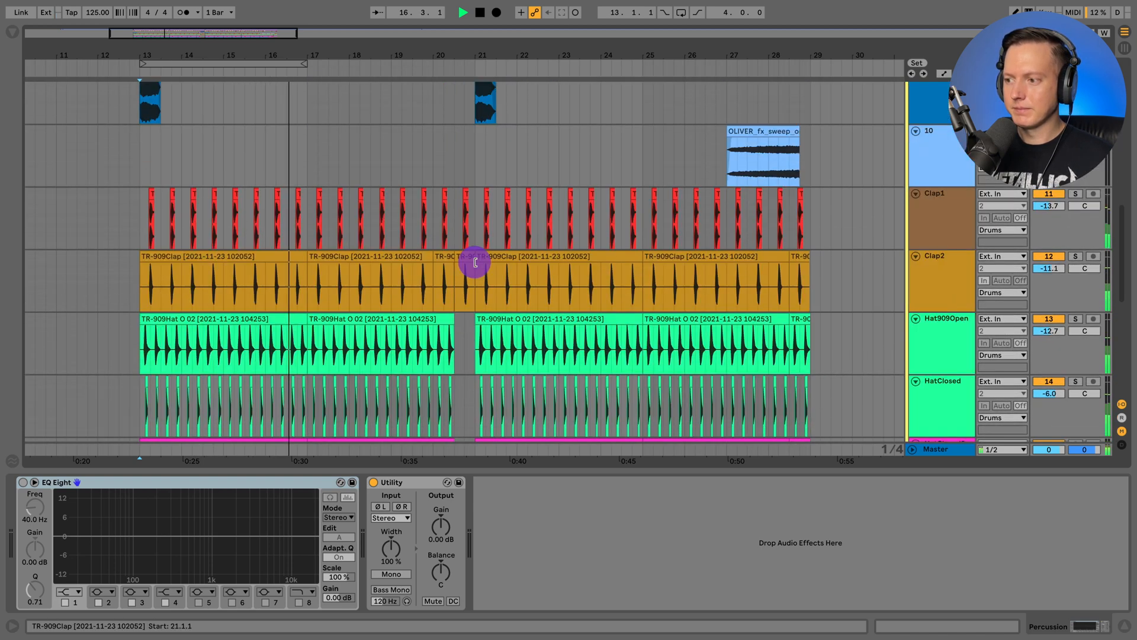
key(super+alt+l)
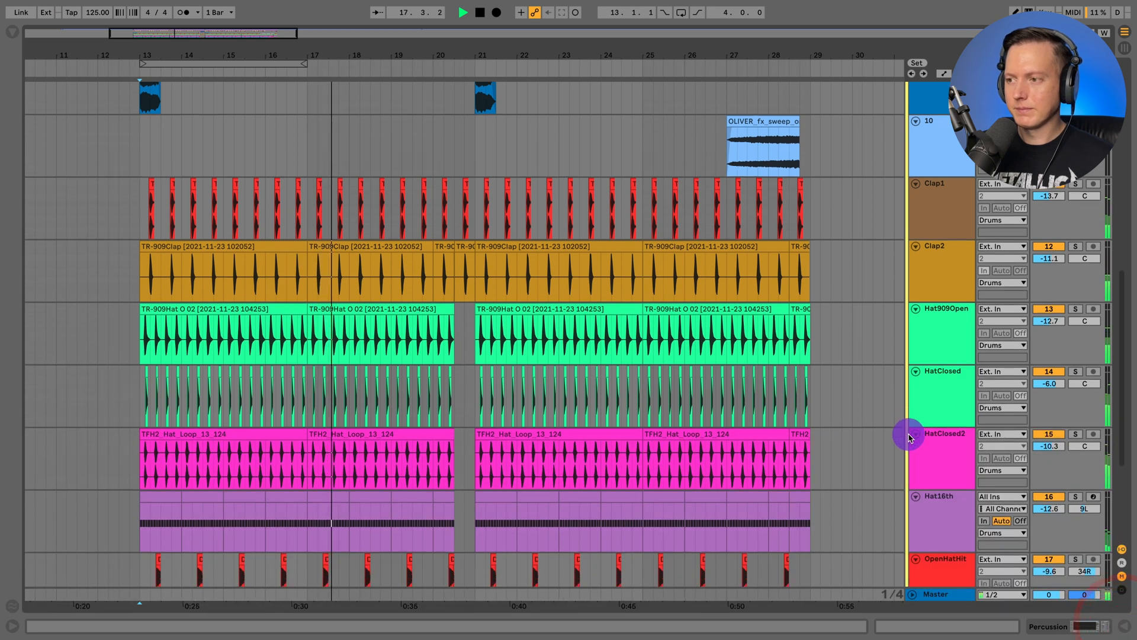
scroll(909, 435, down, 1)
key(space)
- Rename track 10 as Fx Sweep and move it out of the Drums group to between OpenHatHit and Strings
click(924, 142)
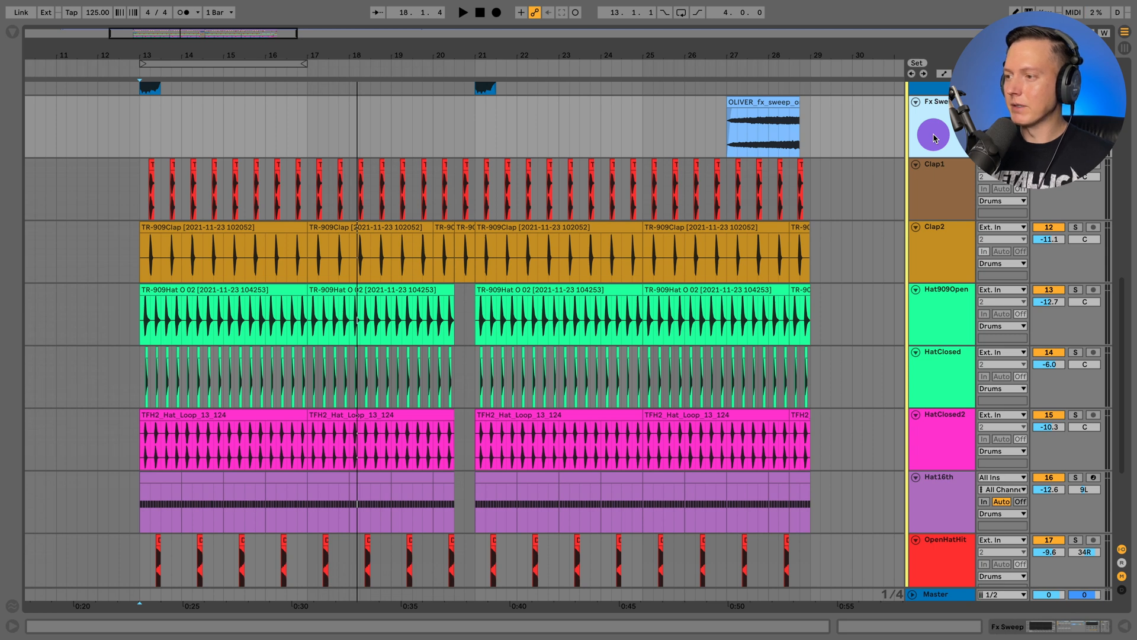
scroll(919, 581, down, 1)
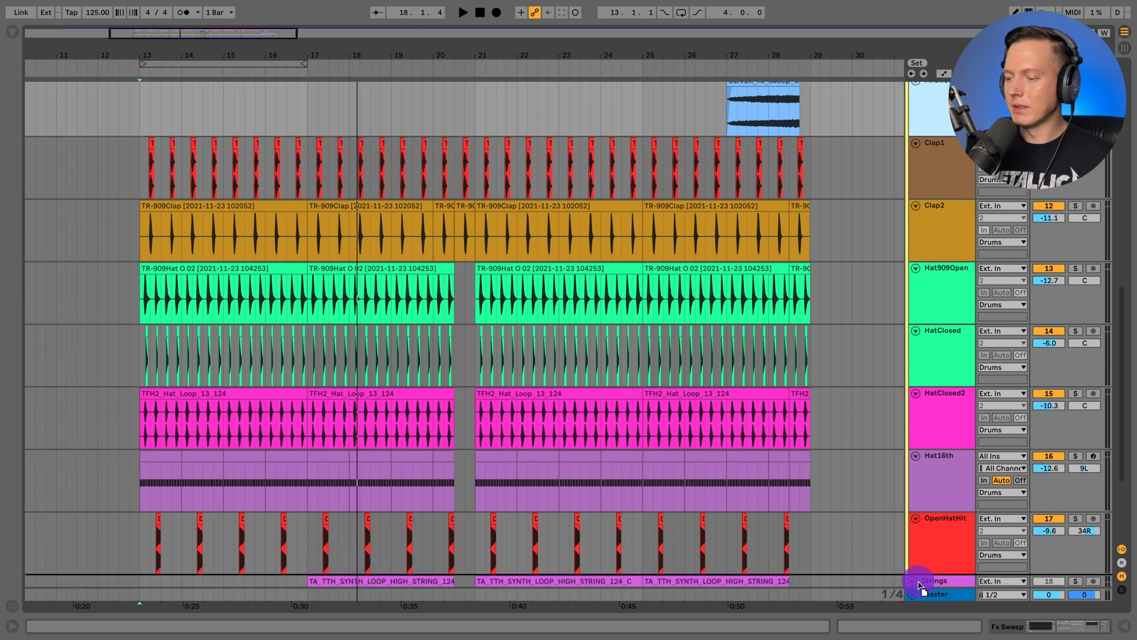
drag(919, 585, 918, 537)
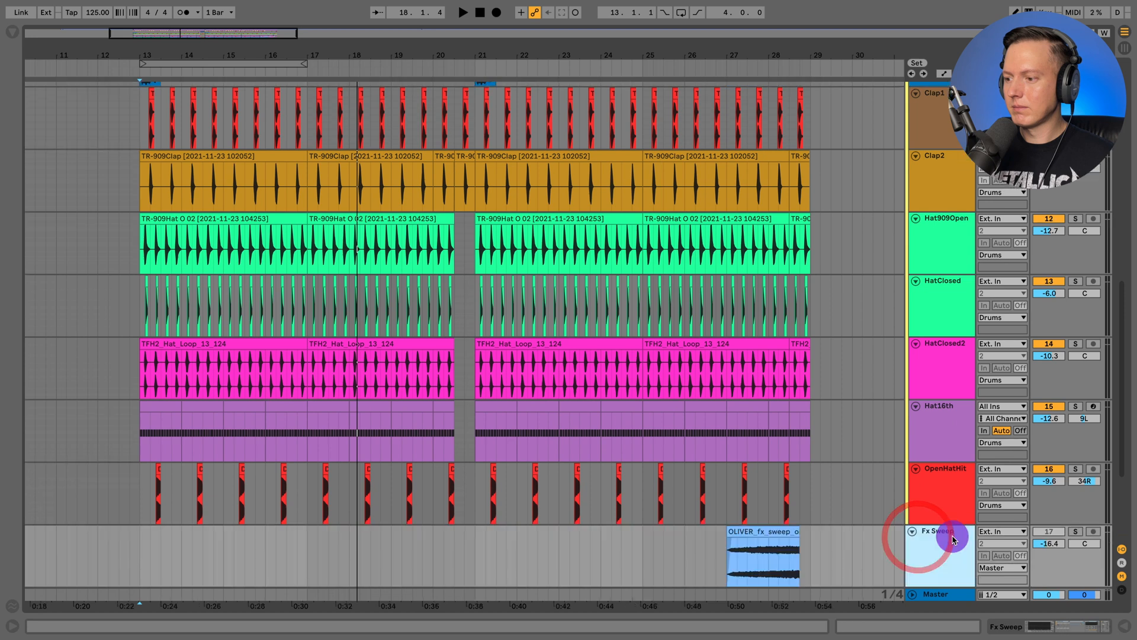
scroll(946, 538, down, 2)
- Collapse the Drums group and switch its solo off
scroll(926, 455, up, 10)
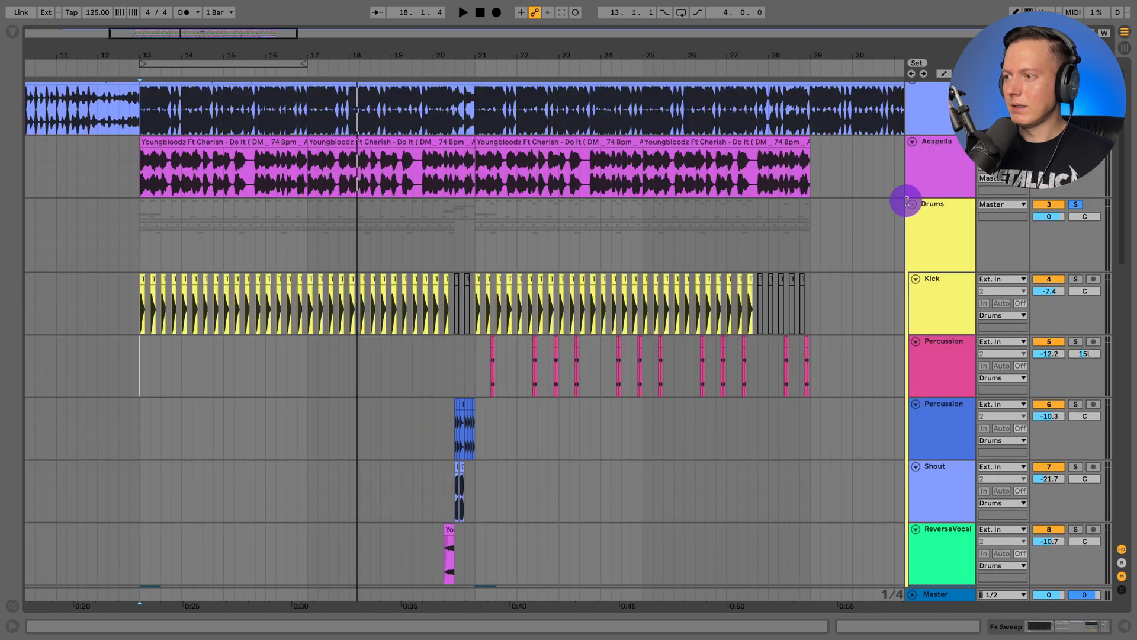
click(913, 206)
click(1076, 212)
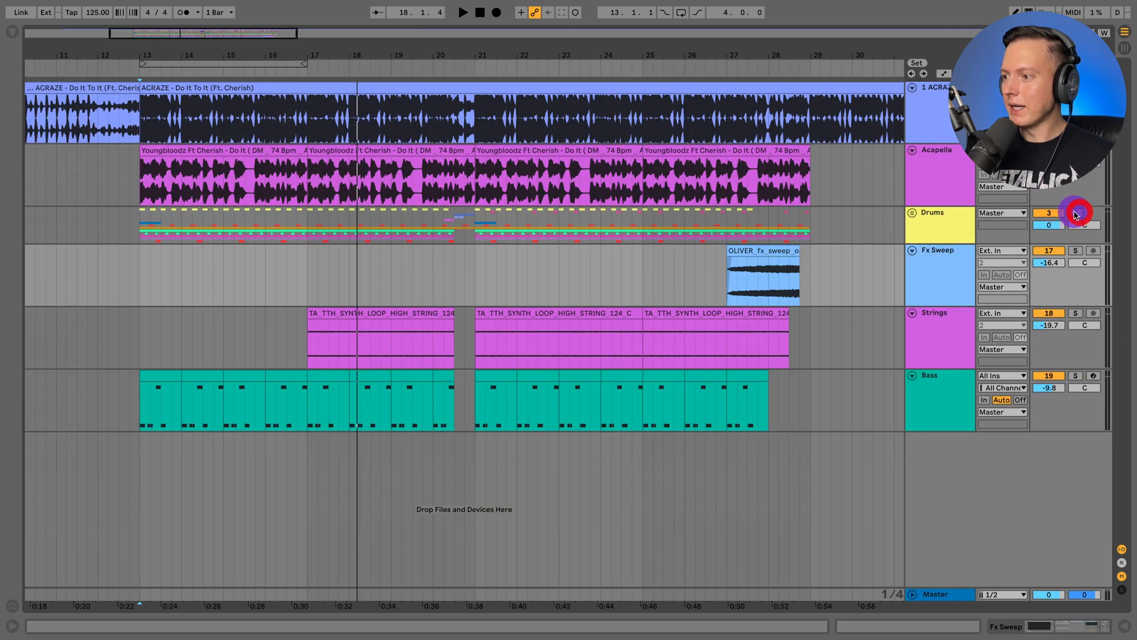
- Audition the Strings track from bar 17 with its first high string loop clip opened, and shrink the clip view
click(304, 339)
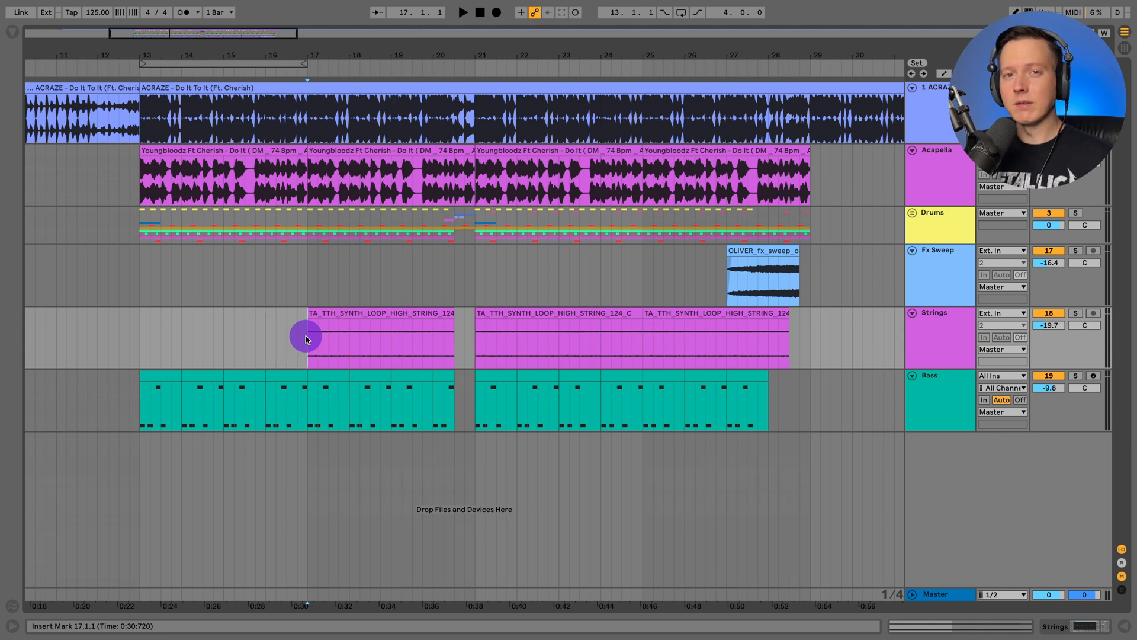
key(space)
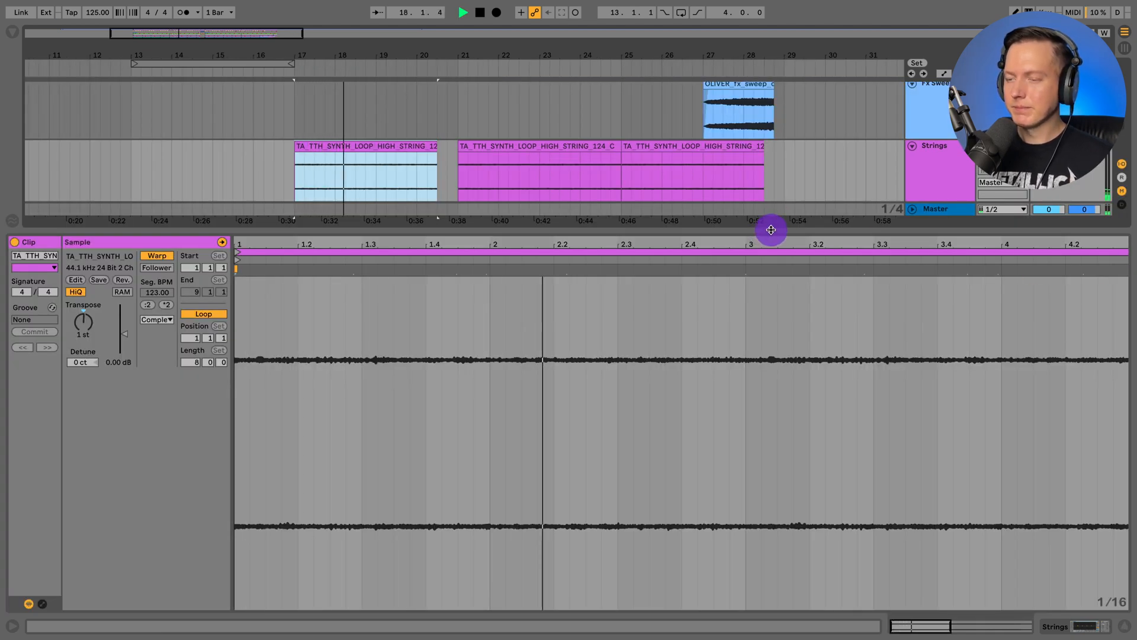
drag(772, 231, 771, 359)
drag(772, 360, 771, 369)
click(935, 215)
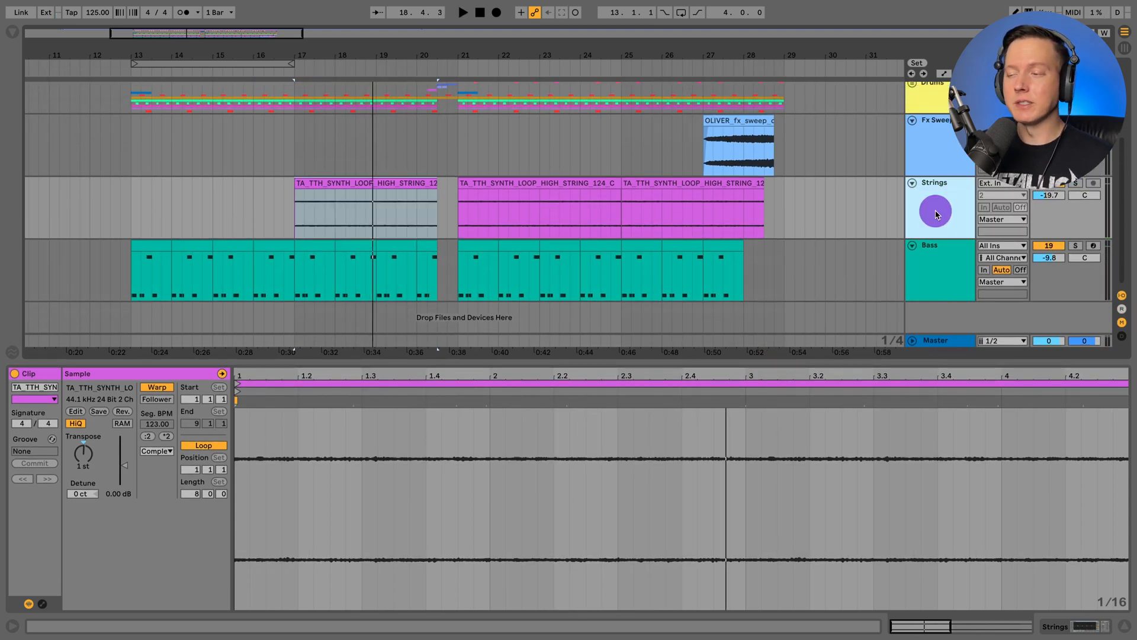
- Solo the Bass track, open the notes of its first one-bar clip and audition the bassline from bar 13
click(942, 255)
click(1076, 245)
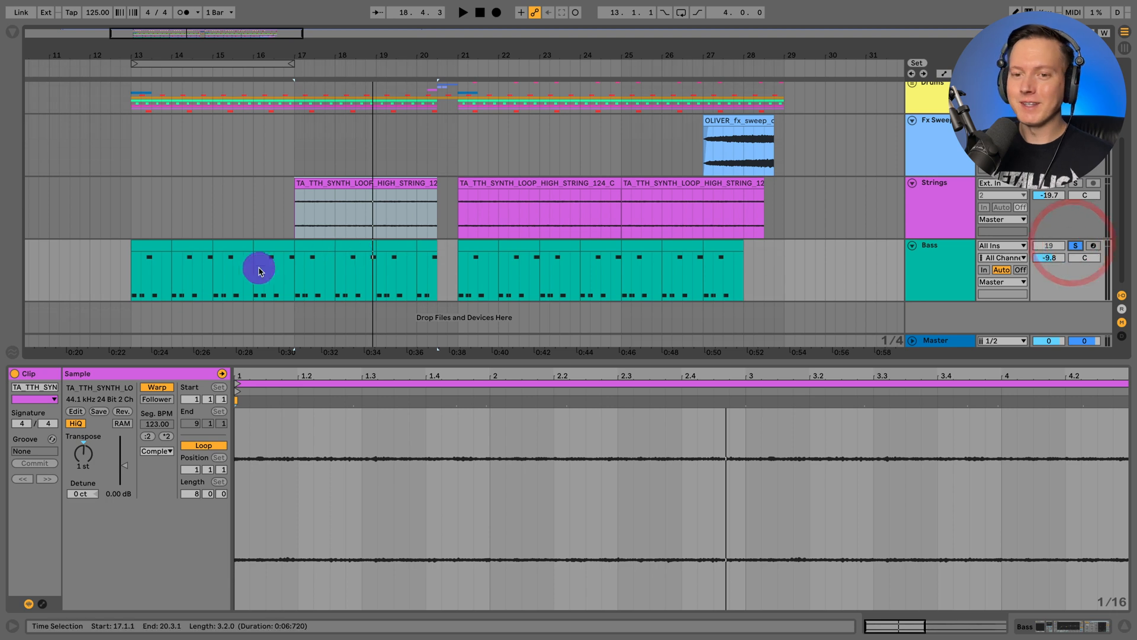
drag(131, 279, 169, 247)
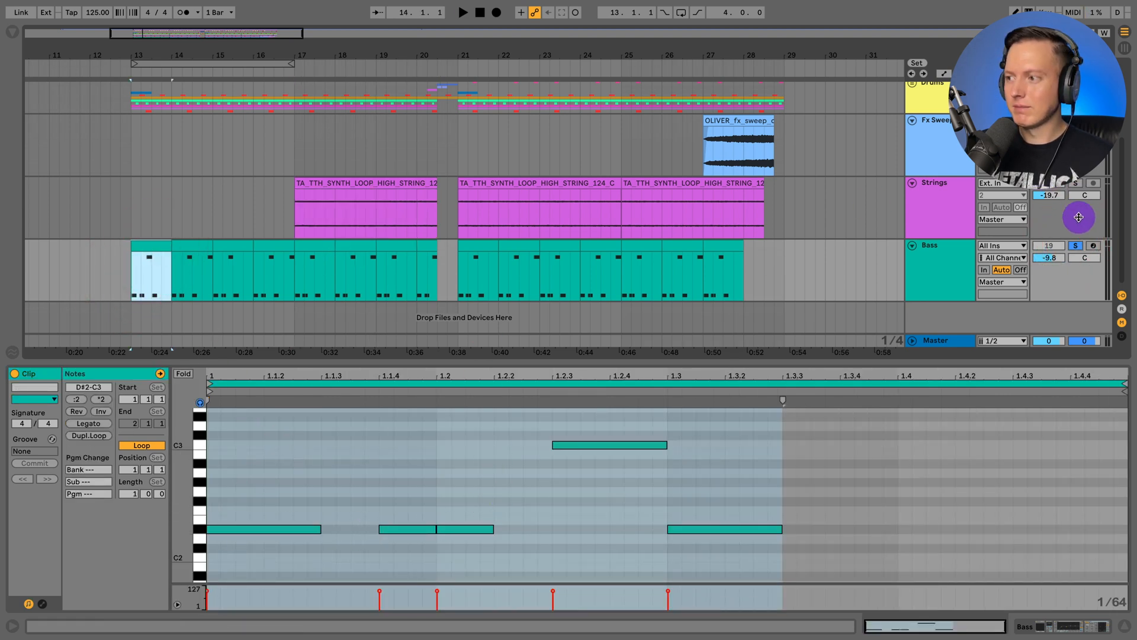
key(space)
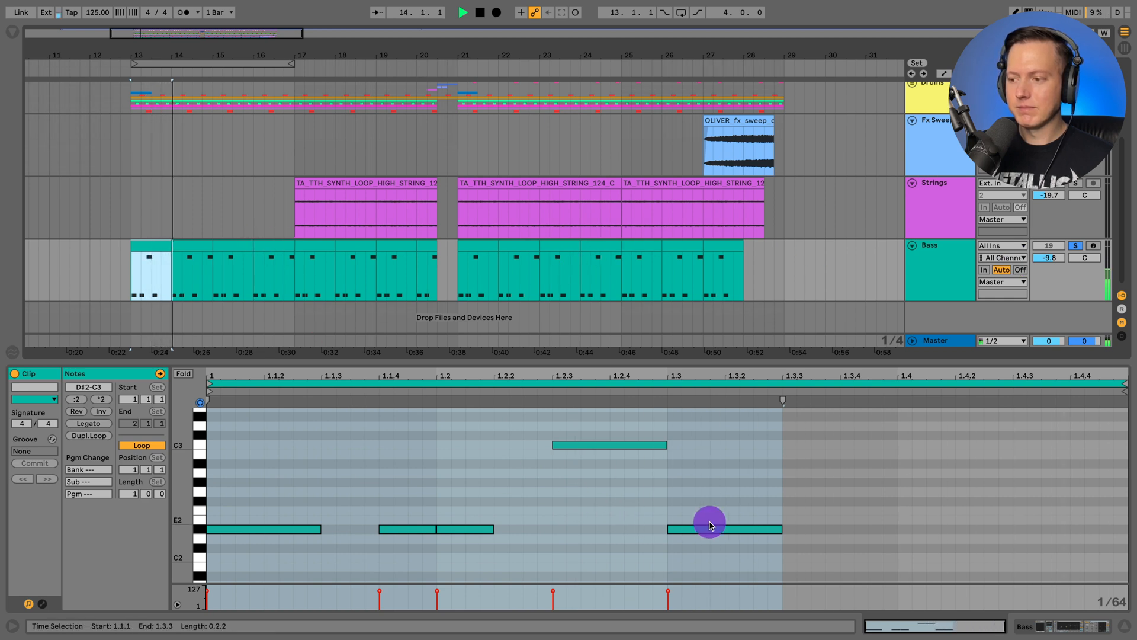
mouse_move(196, 246)
mouse_down()
mouse_move(218, 251)
mouse_move(195, 246)
mouse_up()
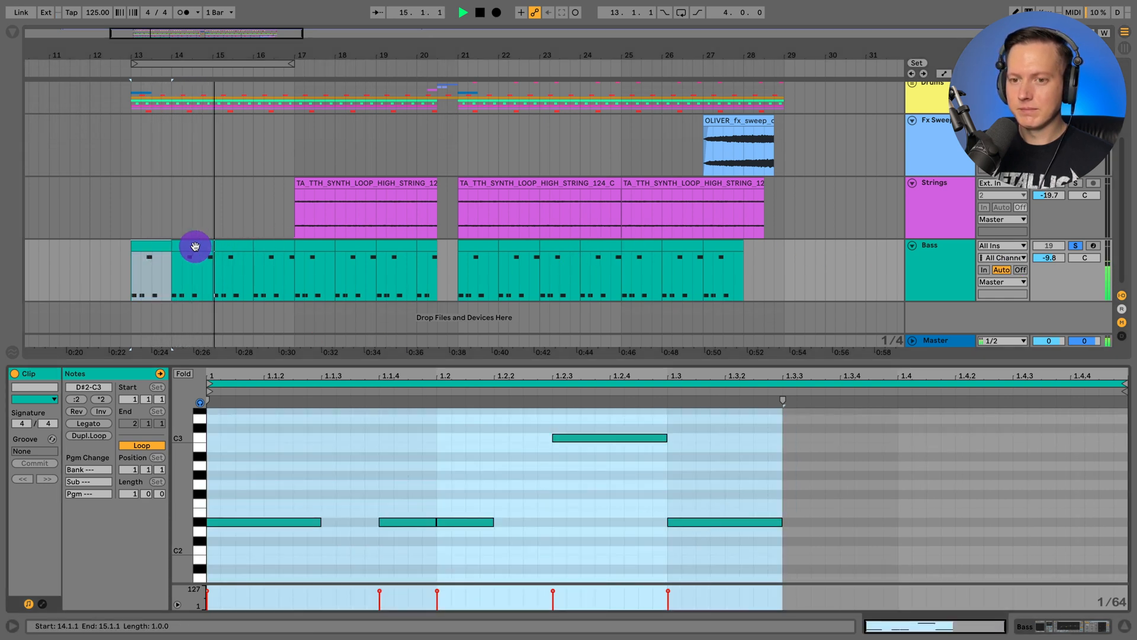
drag(212, 45, 210, 65)
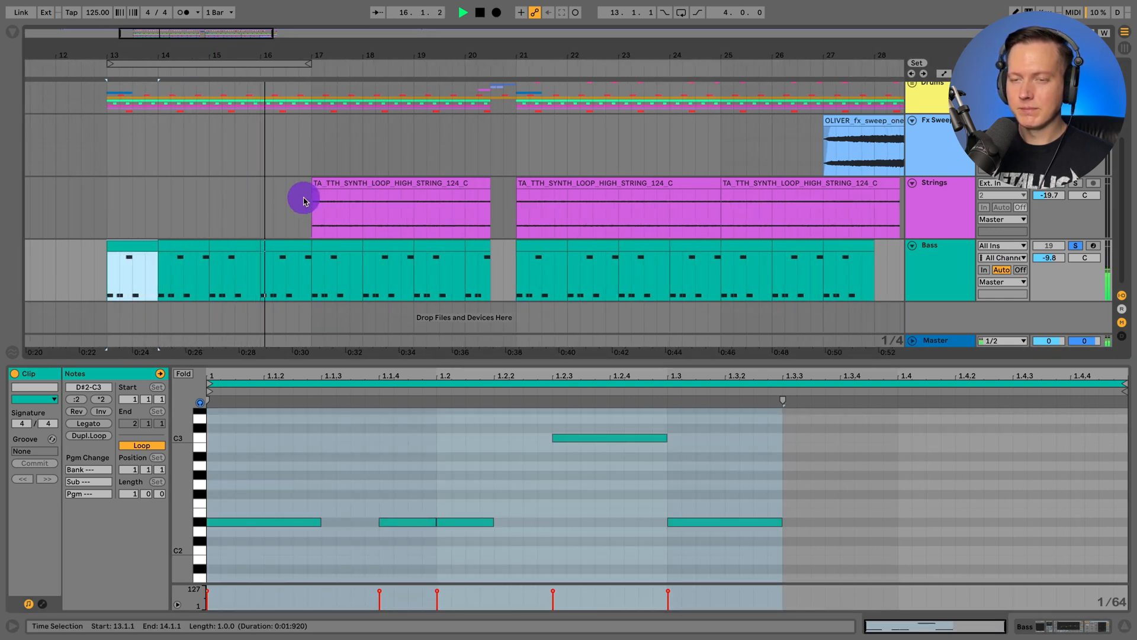
drag(285, 51, 288, 75)
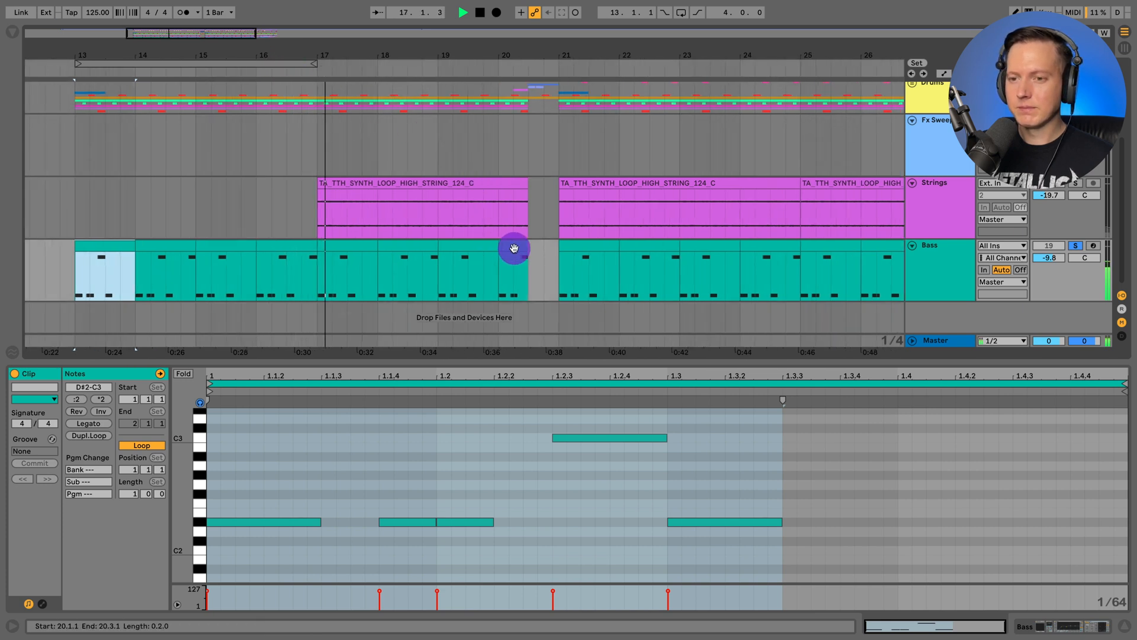
key(space)
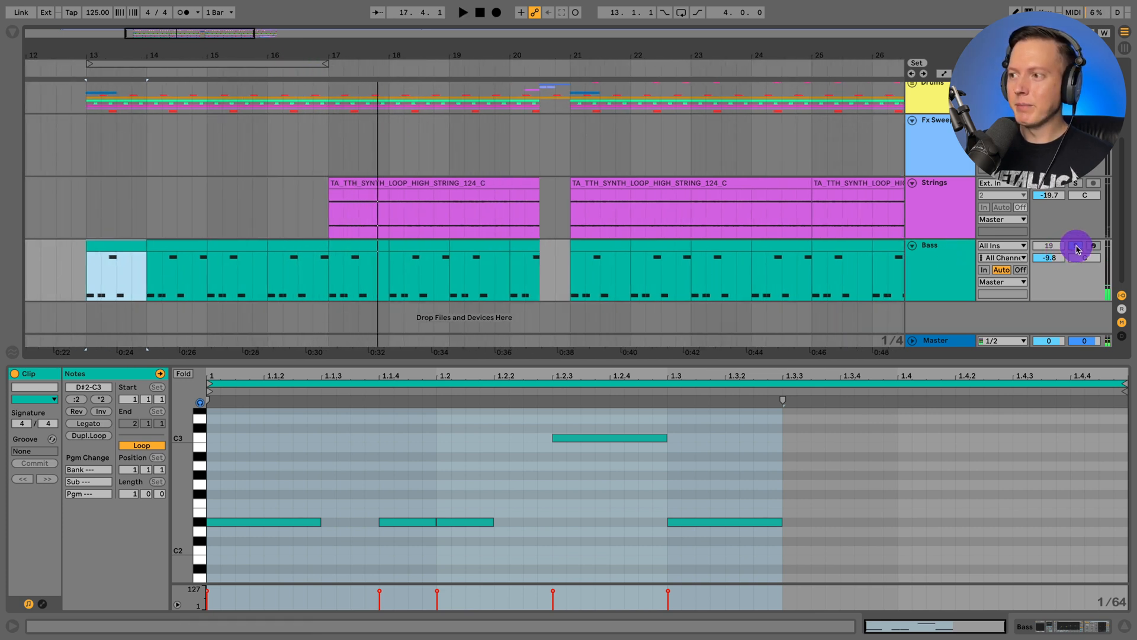
- Expand the Drums group and play again from bar 13 while looking through the tracks down to Bass
click(1077, 249)
click(914, 85)
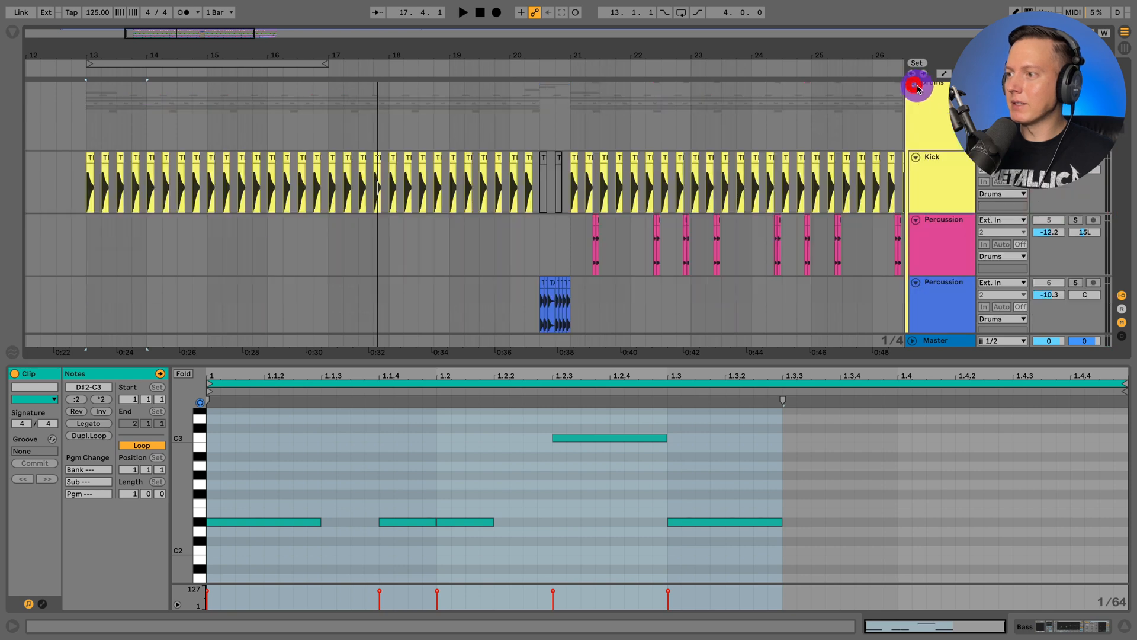
key(space)
scroll(948, 195, down, 10)
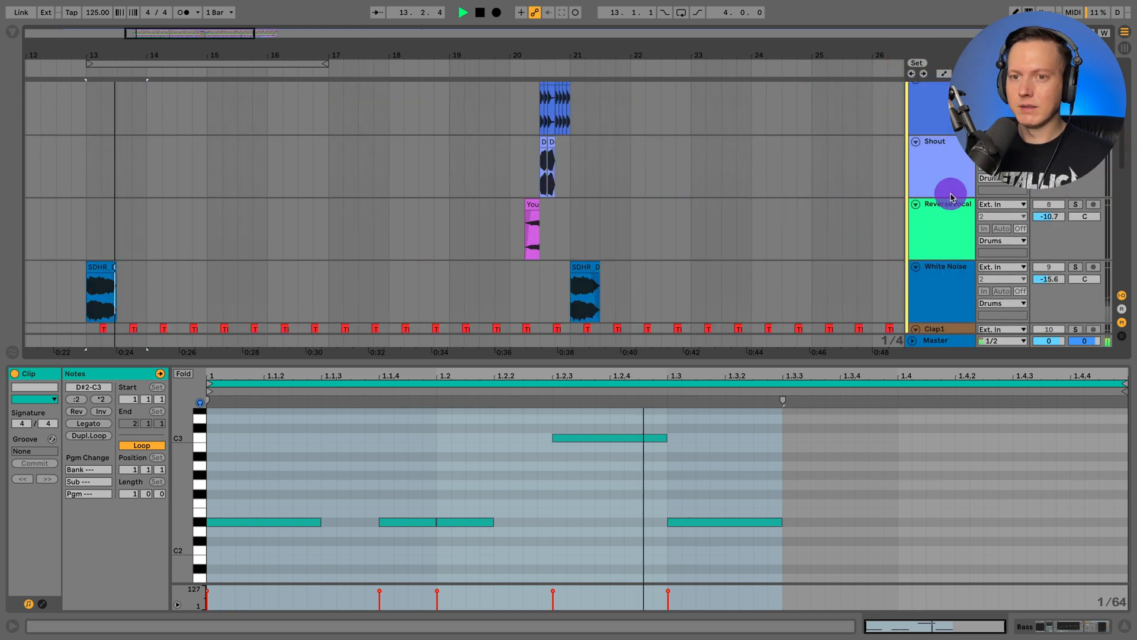
scroll(948, 195, down, 8)
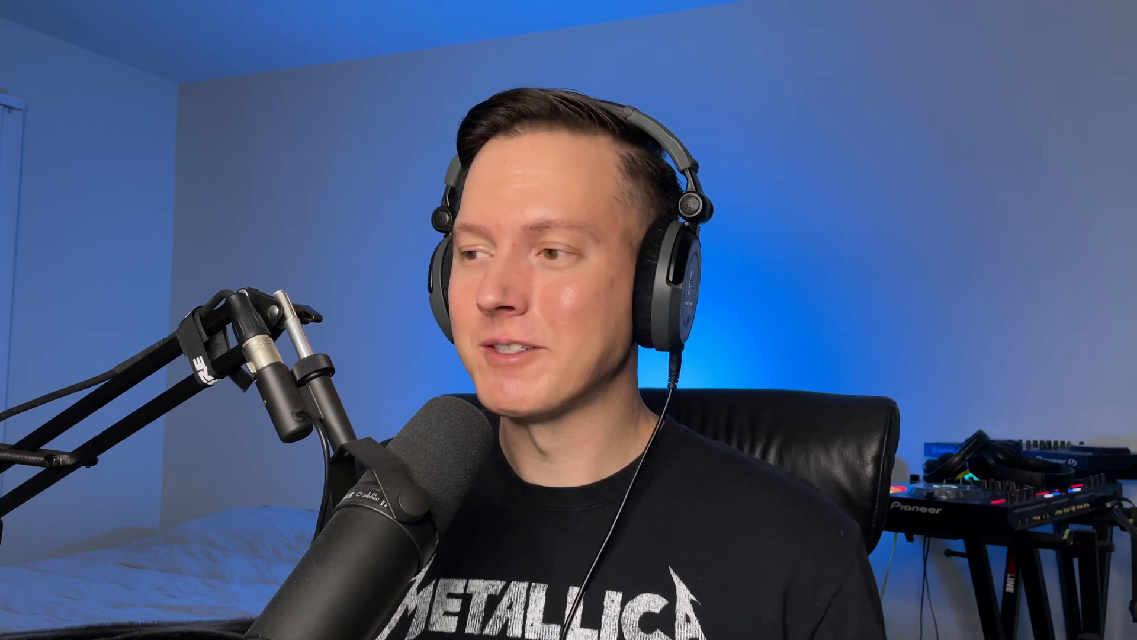
- Show the Bass track's device chain and open its Serum instrument window
click(924, 260)
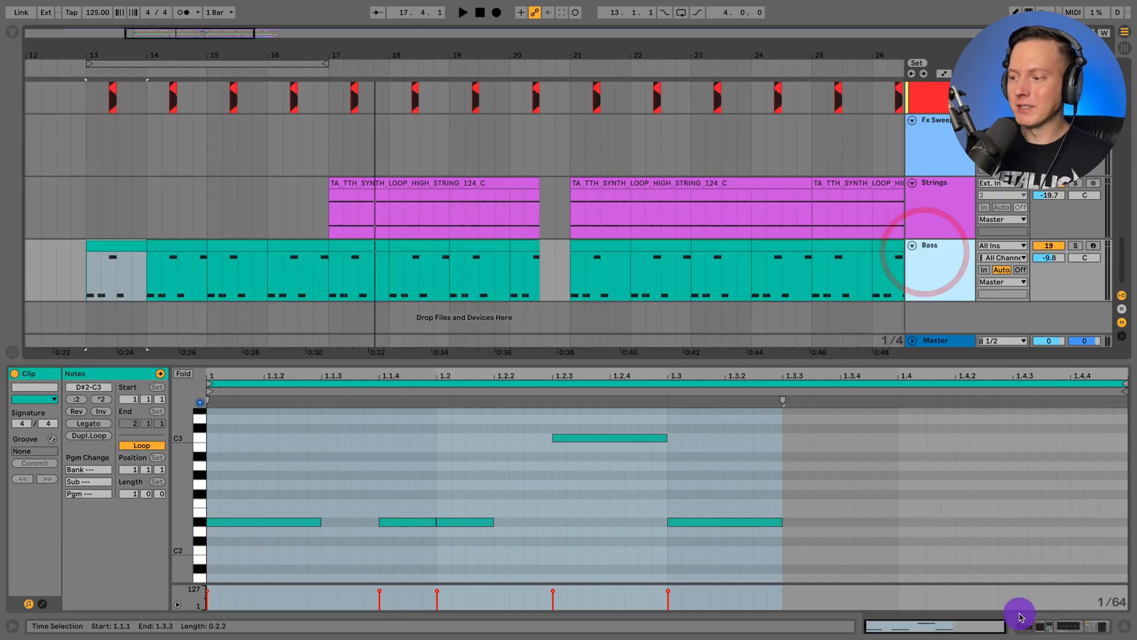
click(1036, 627)
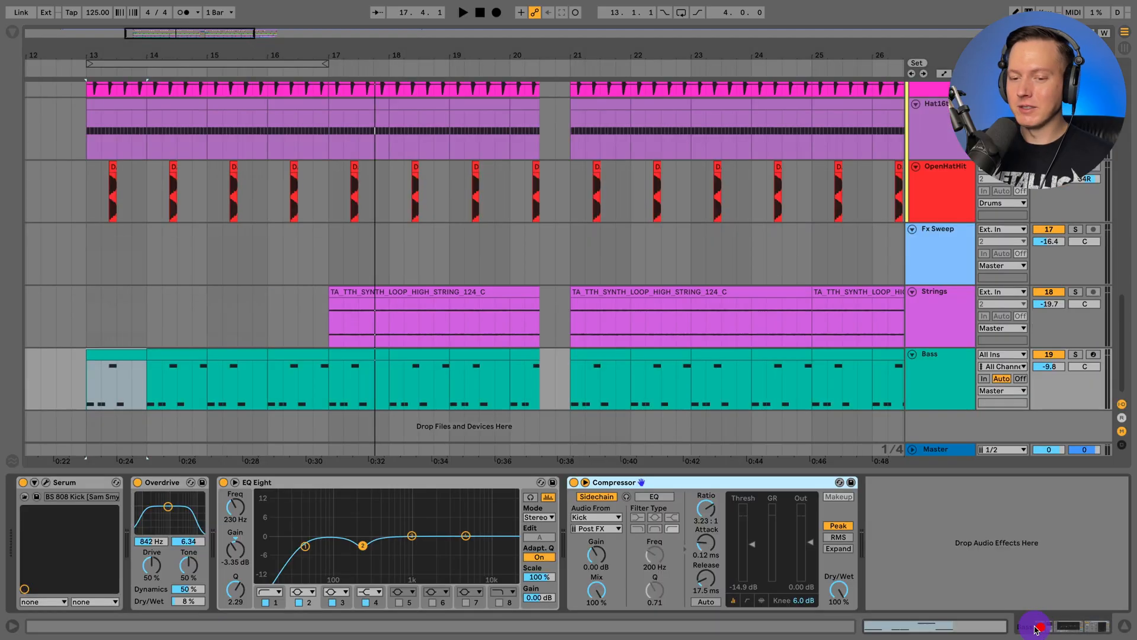
click(47, 483)
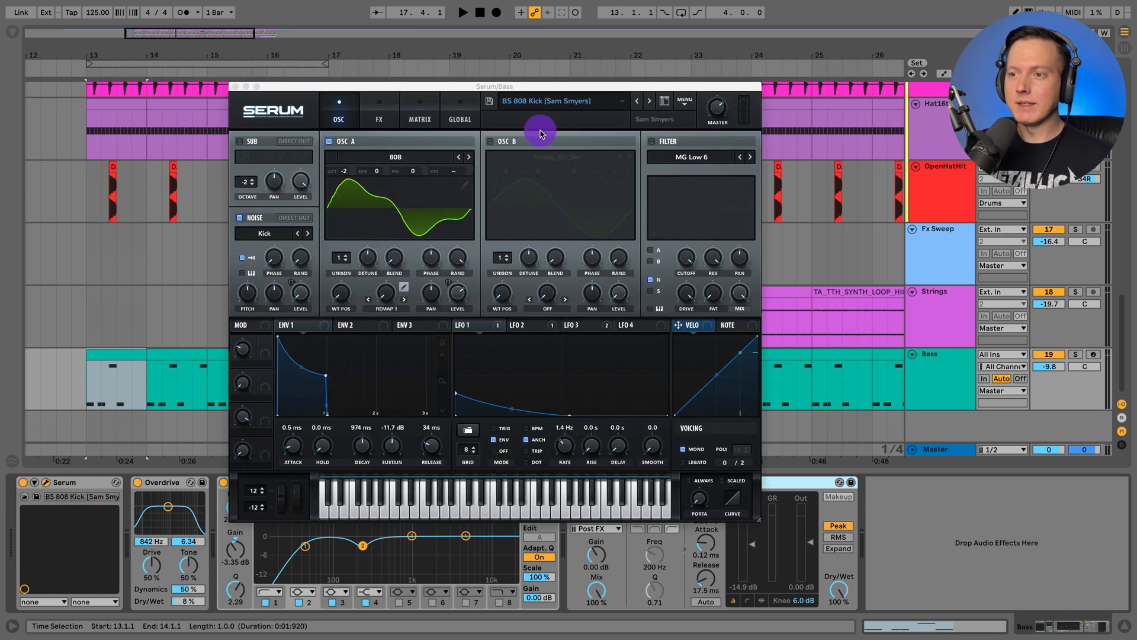
- Look into the User folder of Serum's preset list and close the list without changing the BS 808 Kick preset
click(574, 101)
mouse_move(563, 211)
mouse_move(658, 222)
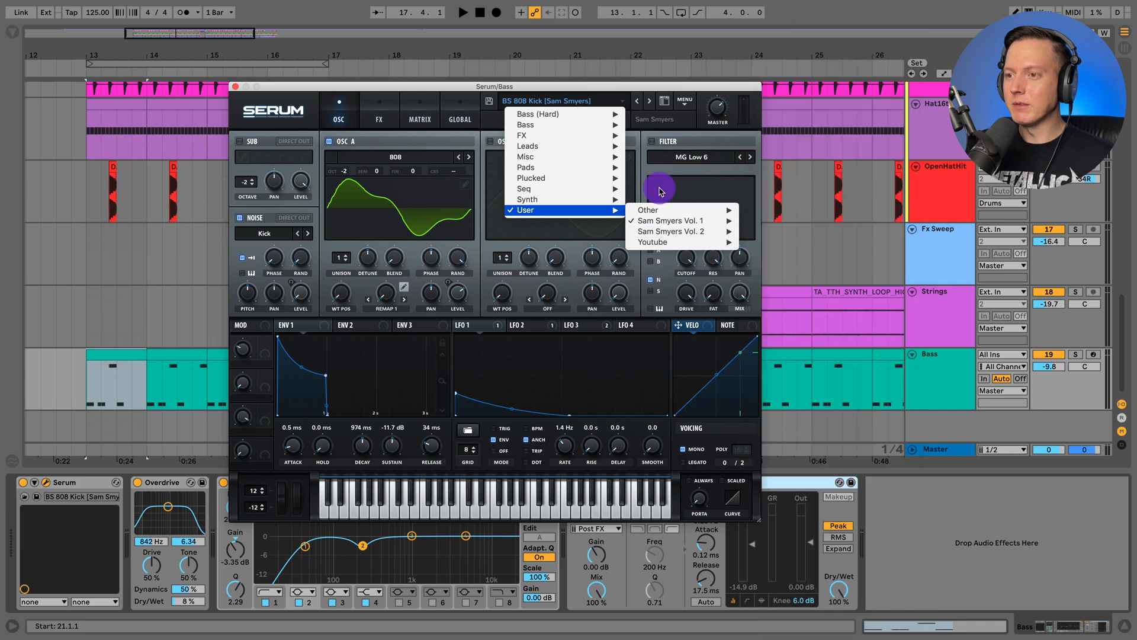
click(610, 97)
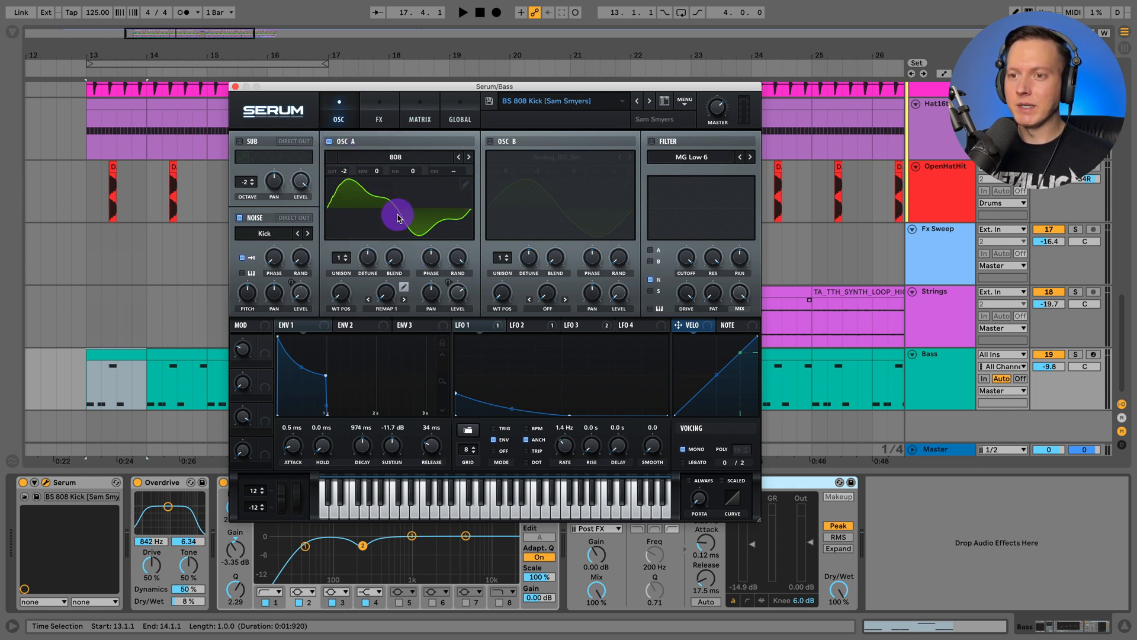
- Examine Serum's effects page with its Distortion, Compressor and EQ, comparing it with the oscillator page
click(379, 118)
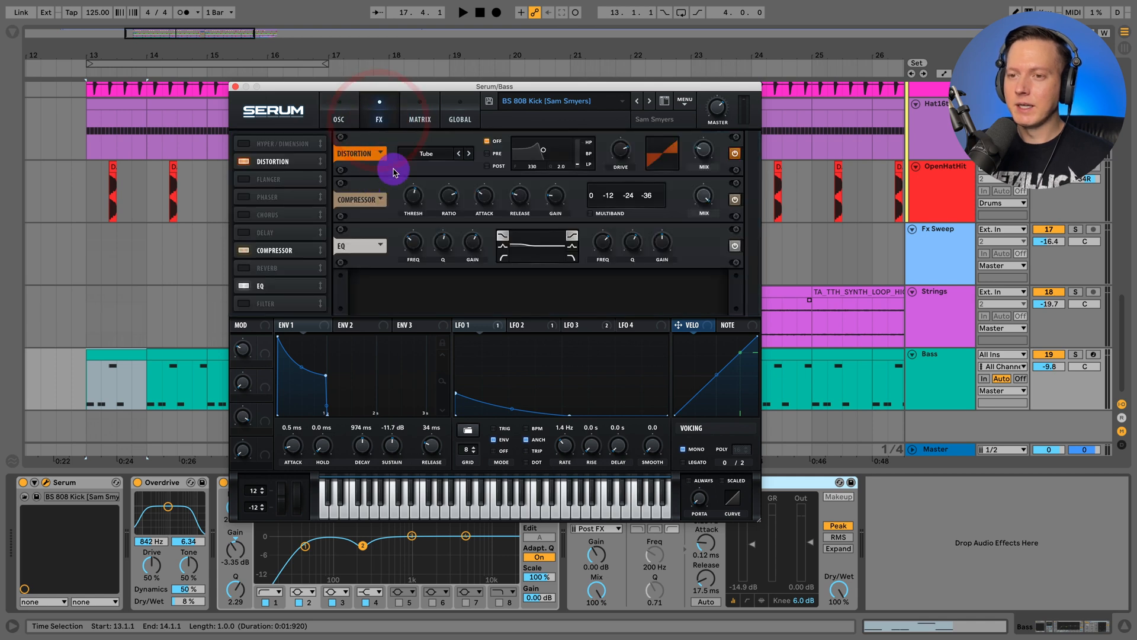
click(339, 115)
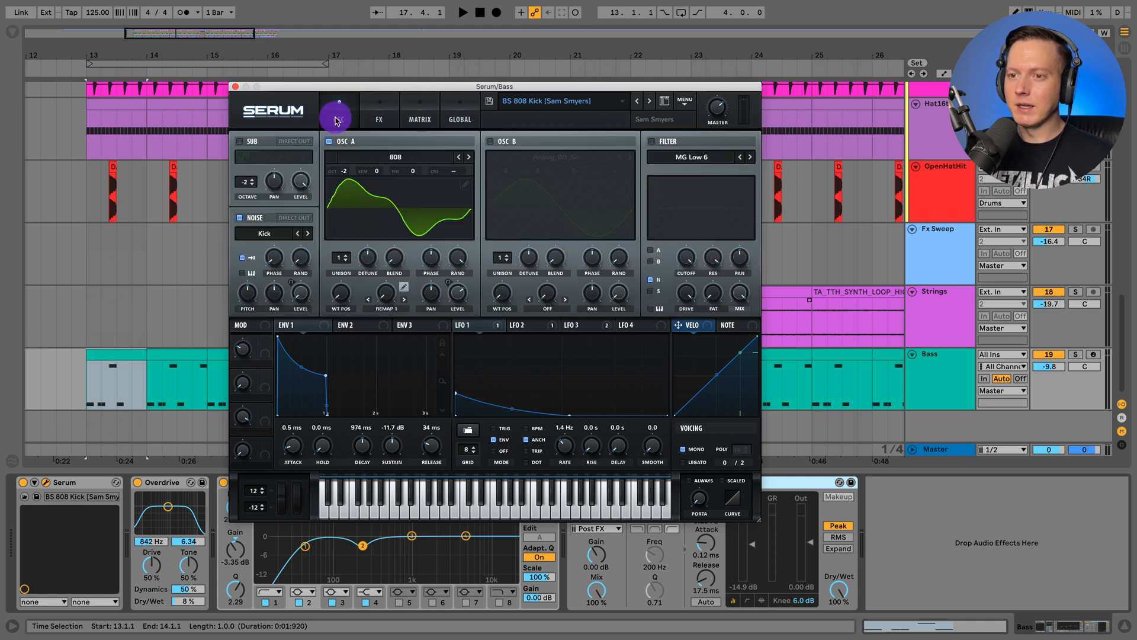
click(378, 117)
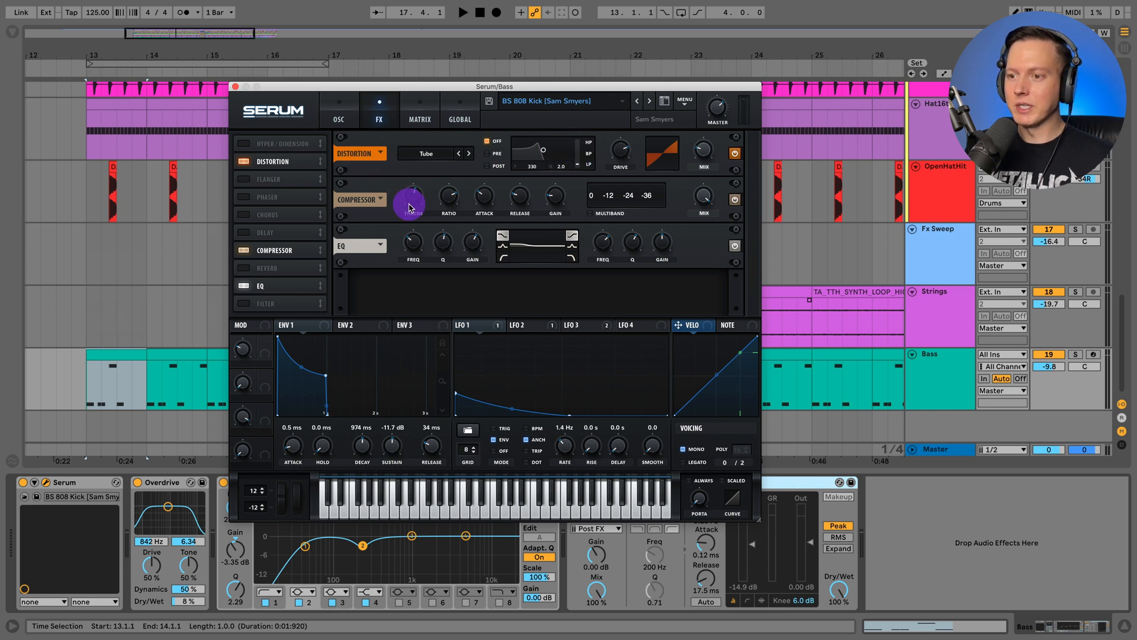
click(337, 122)
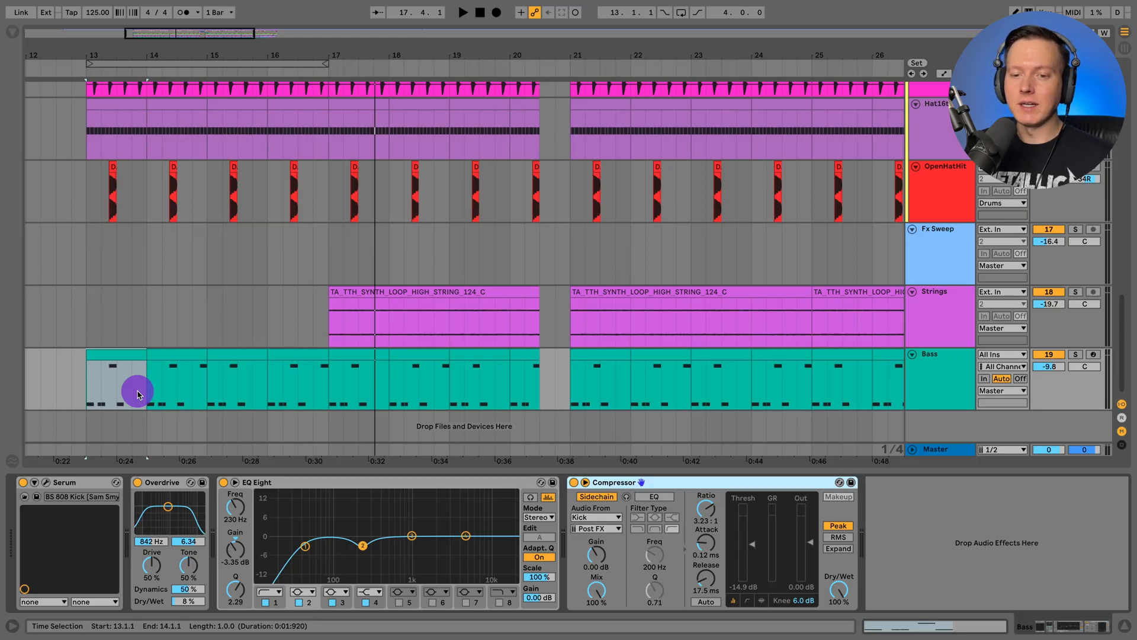
- Examine the Bass track's Overdrive, the first two EQ Eight bands and the sidechained Compressor, and hide the device chain
click(159, 482)
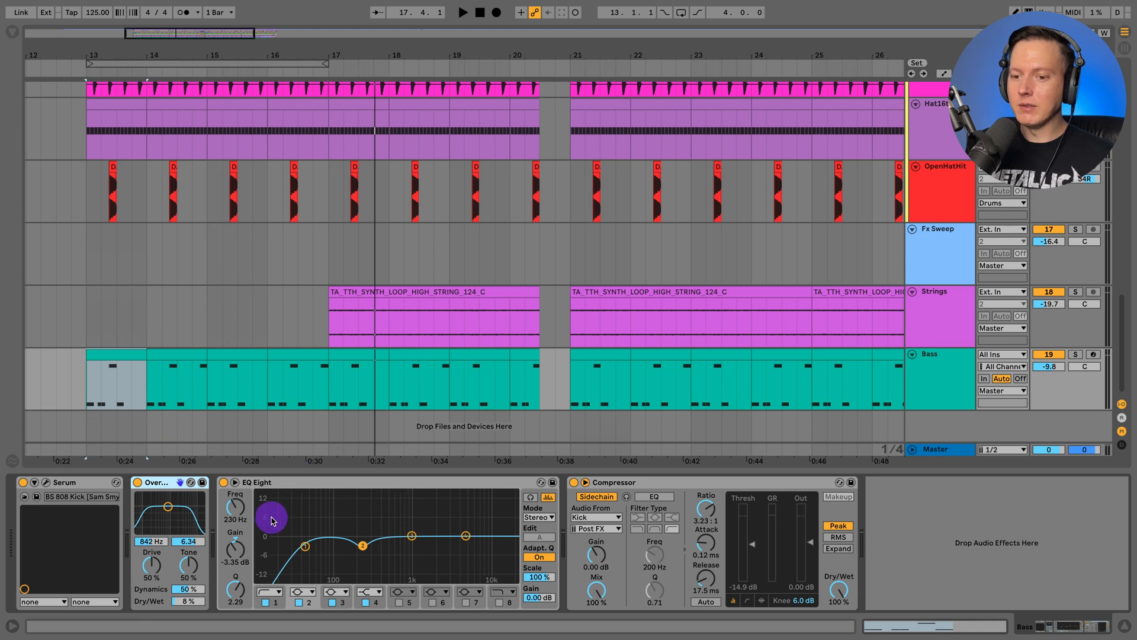
click(306, 548)
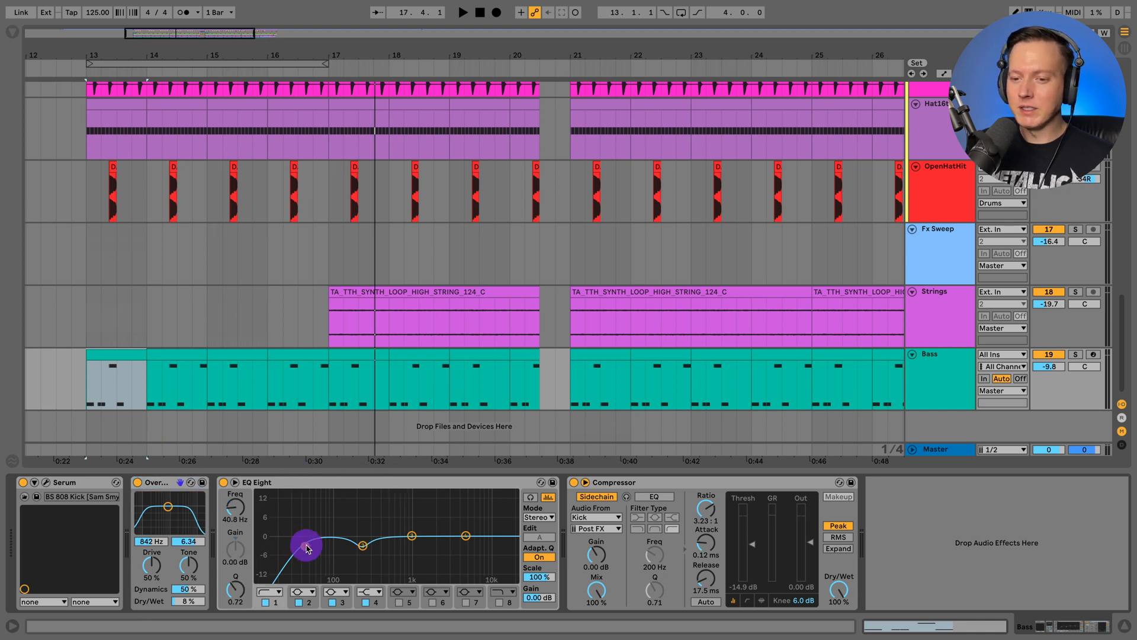
click(363, 545)
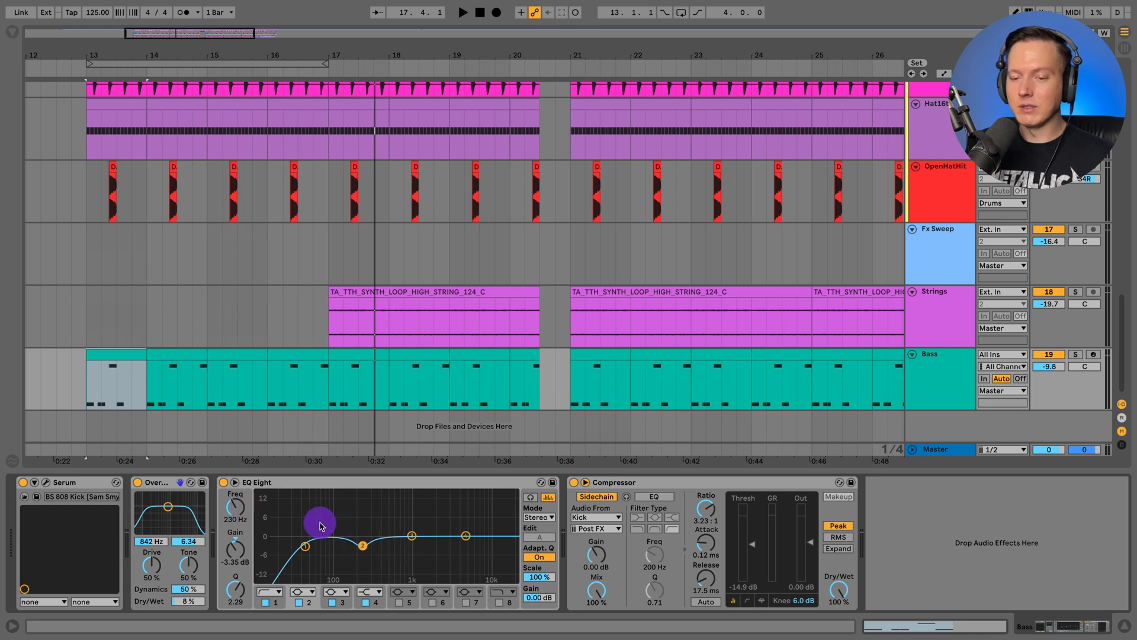
click(629, 485)
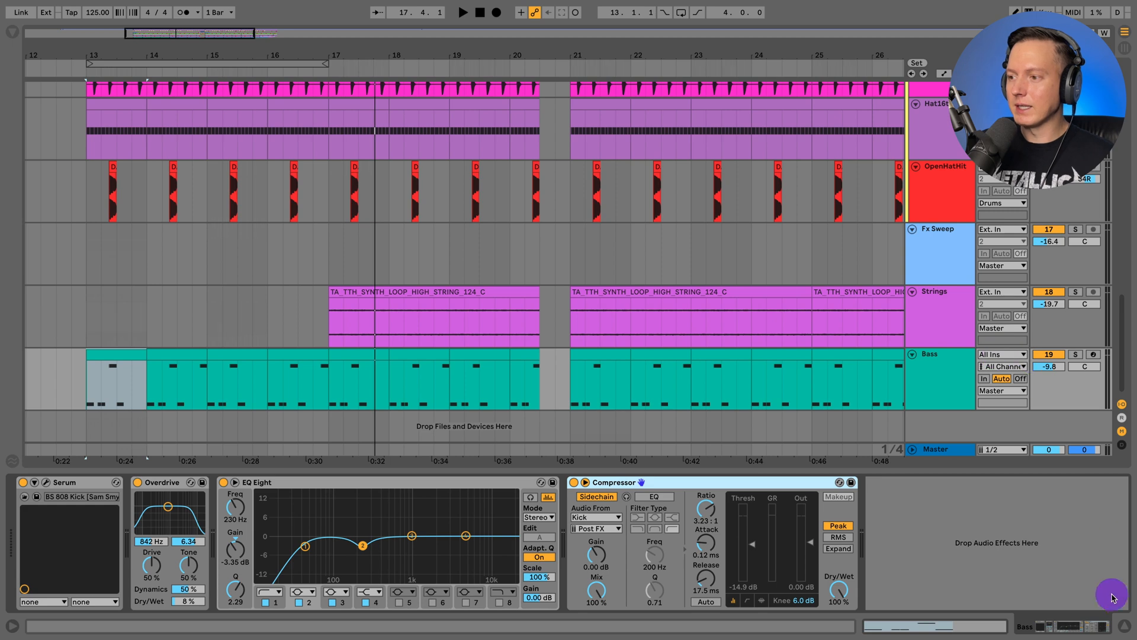
click(1122, 626)
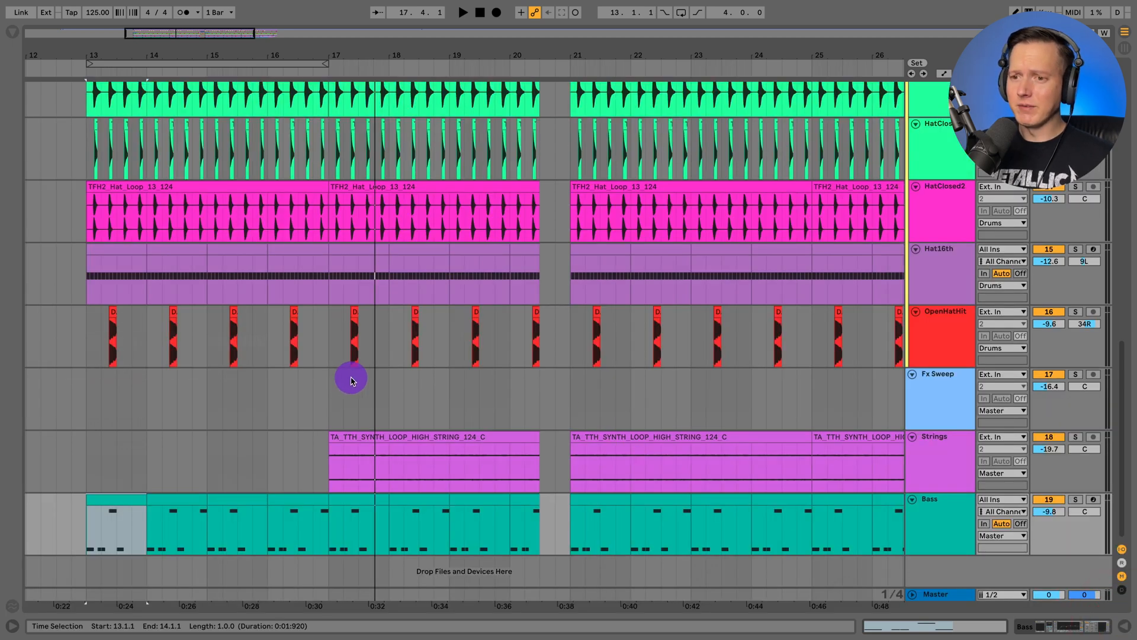
- Look over the whole arrangement from Bass up to Acapella and place the insert marker at bar 13 on the Acapella track
drag(347, 57, 347, 21)
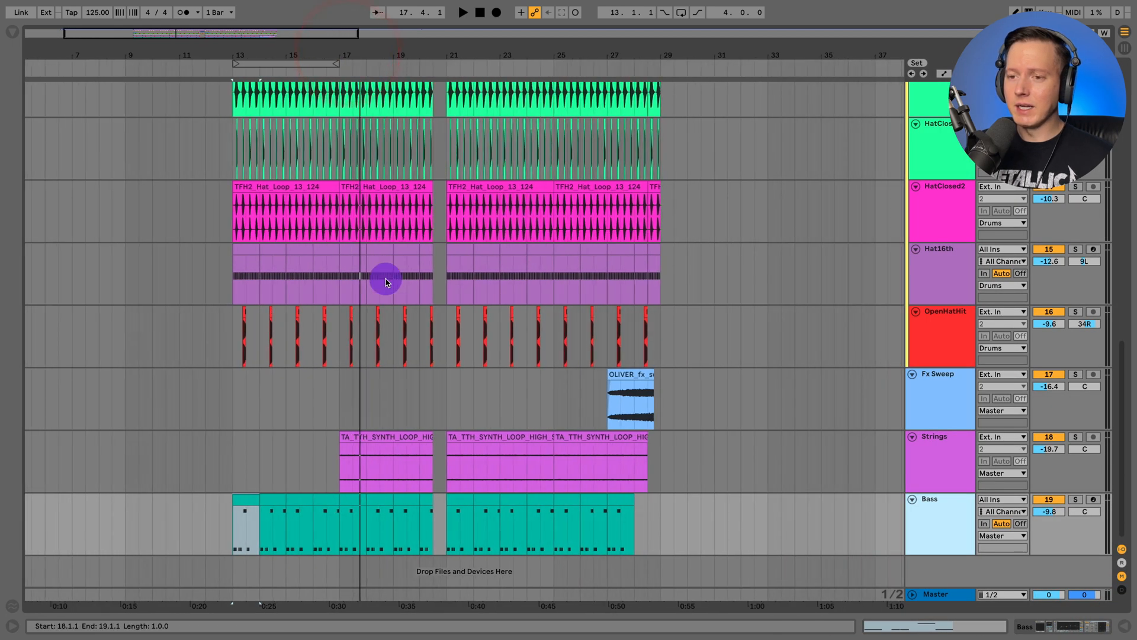
scroll(406, 318, right, 2)
scroll(406, 320, right, 1)
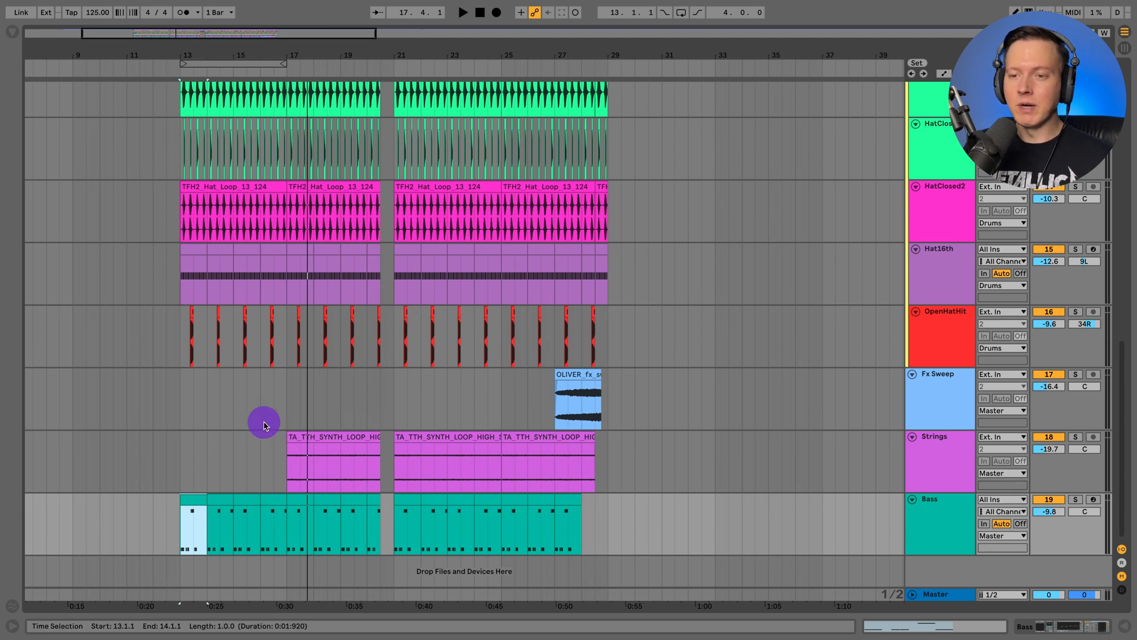
scroll(271, 422, up, 1)
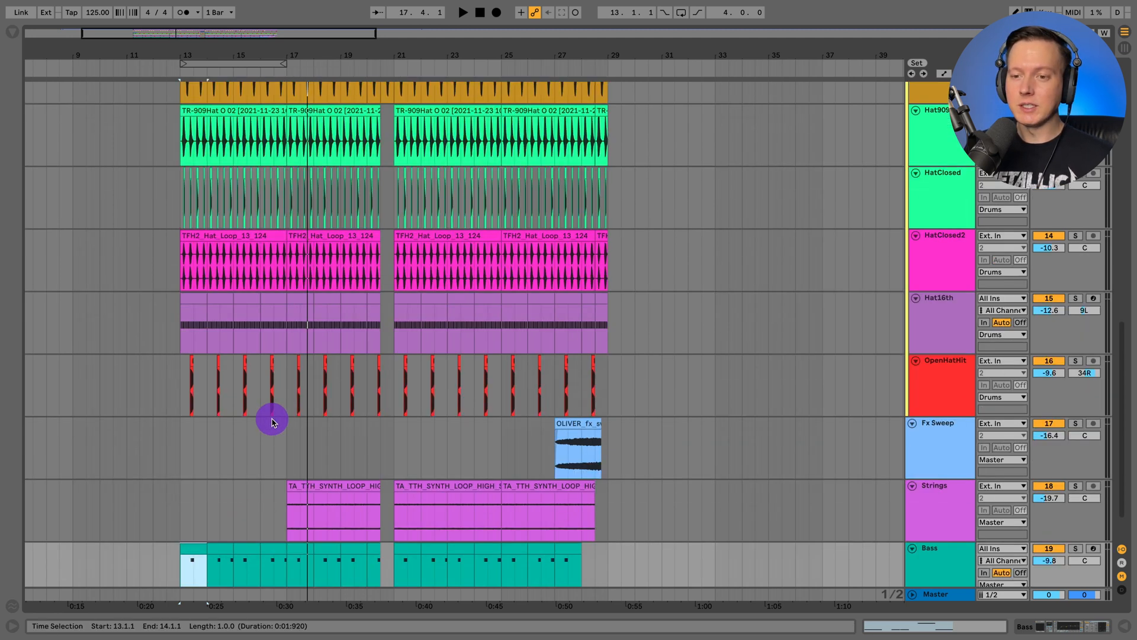
scroll(275, 419, up, 8)
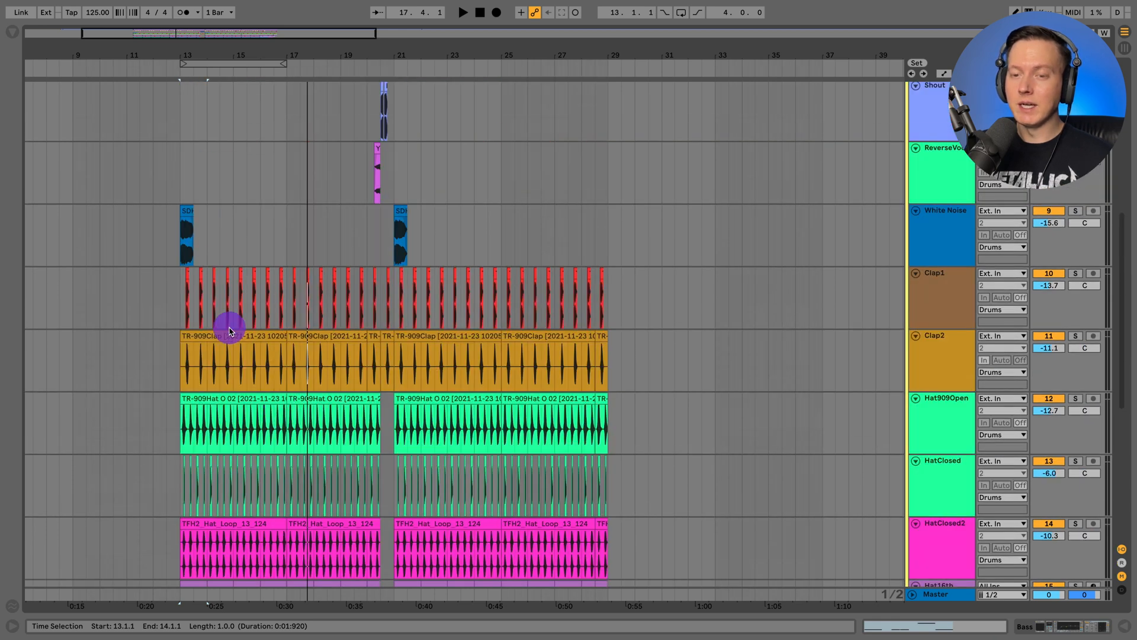
scroll(199, 226, up, 5)
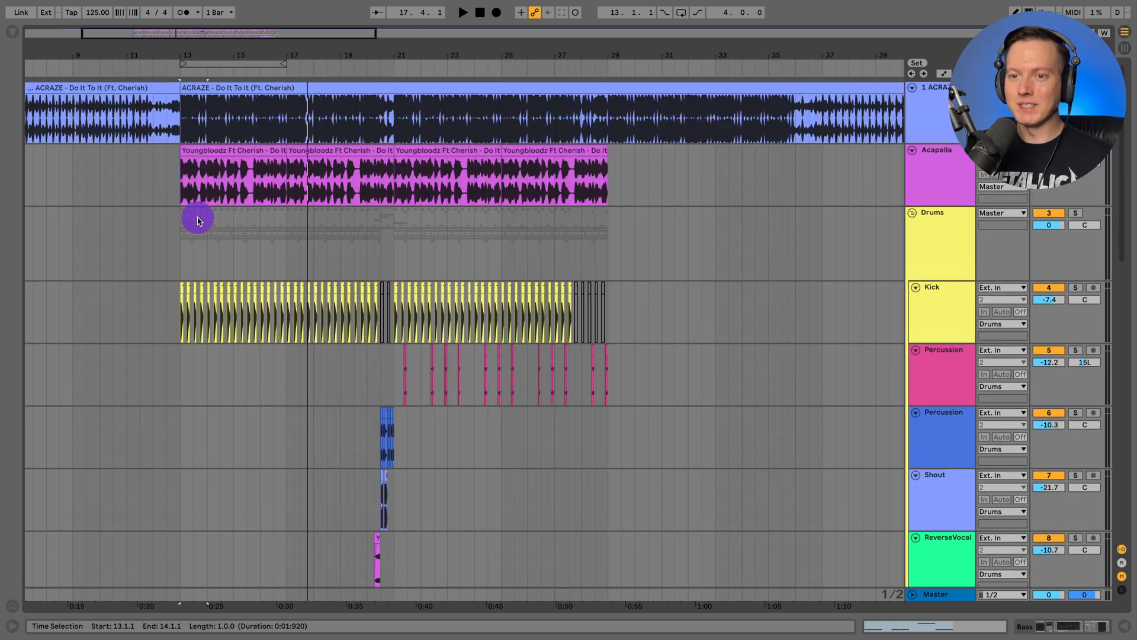
click(181, 178)
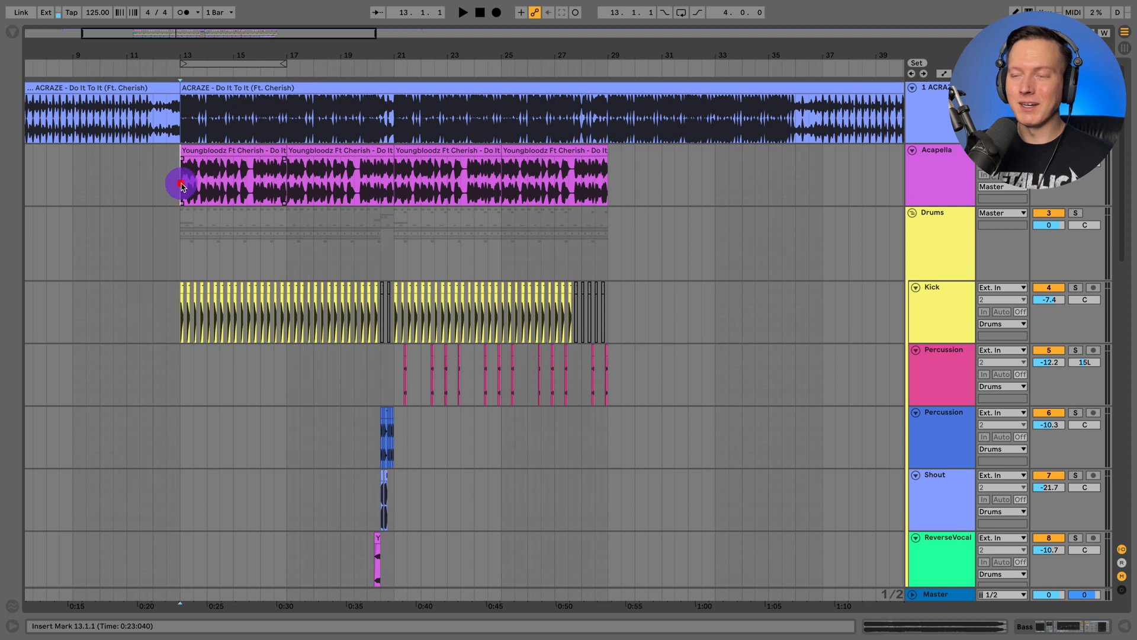
- Show the Acapella track's device chain and delete the disabled plug-in between EQ Eight and LittleAlterBoy
click(940, 173)
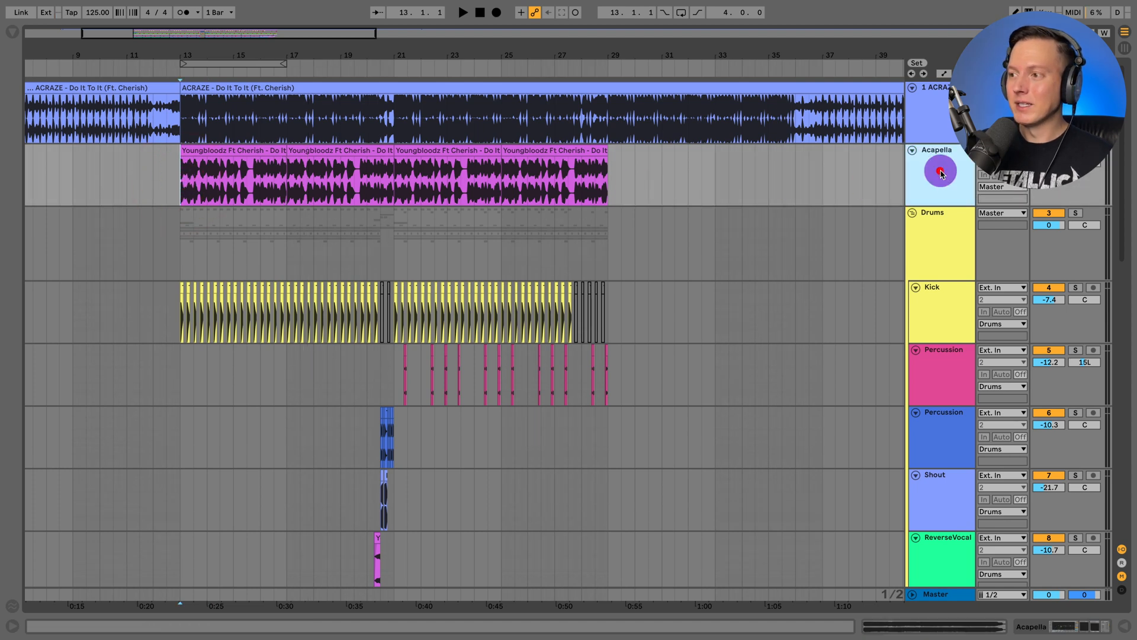
click(1061, 623)
click(417, 483)
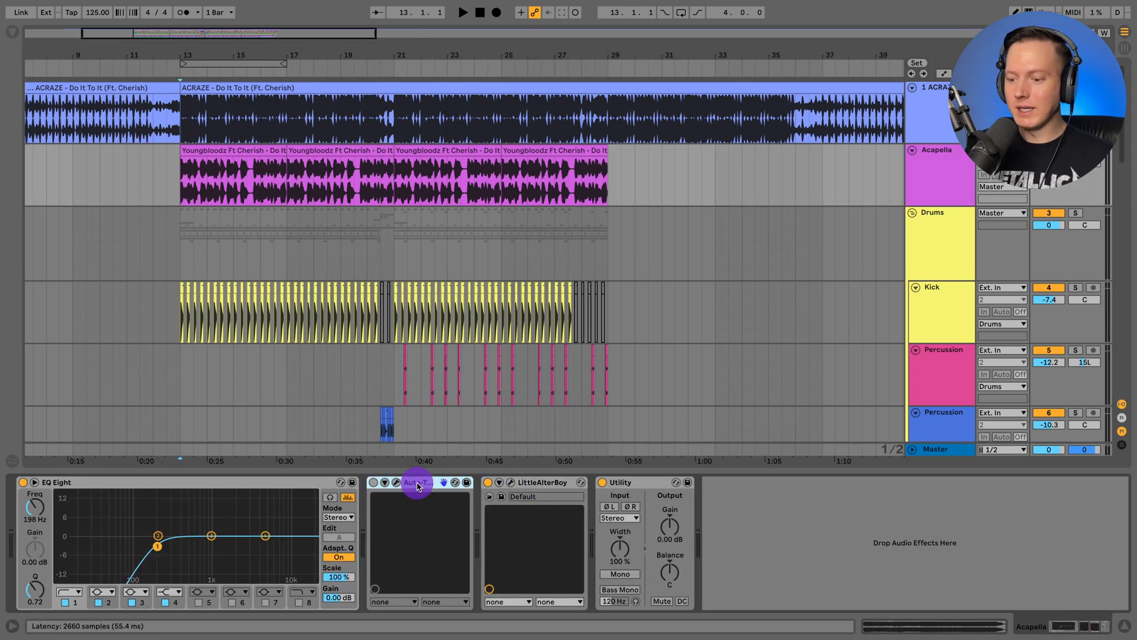
key(Delete)
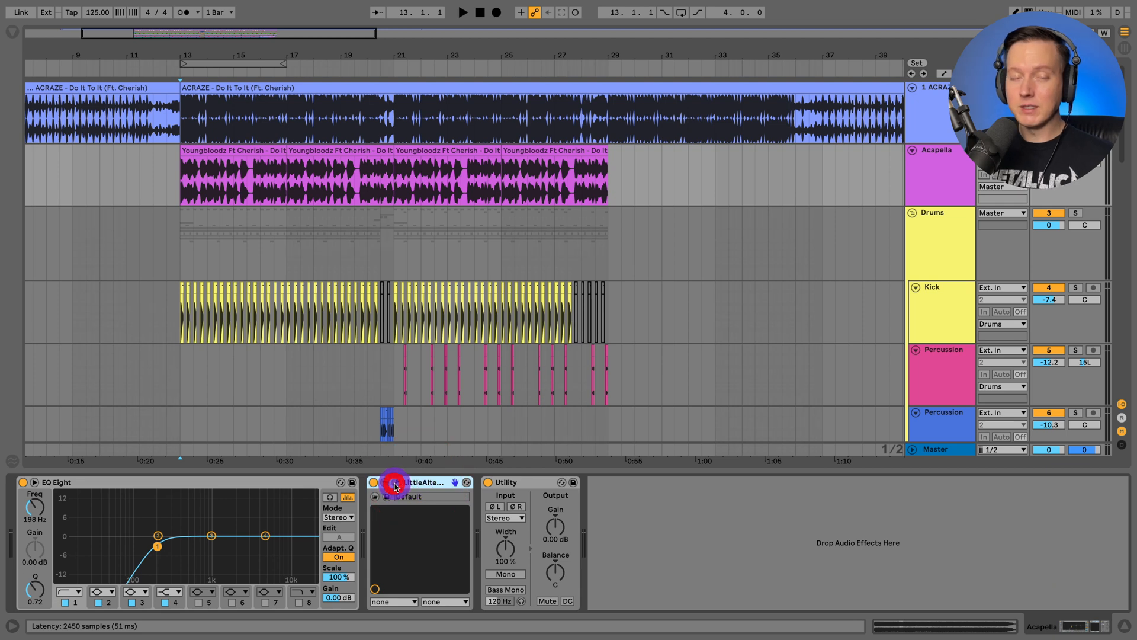
- Examine the Pitch and Formant settings in the Acapella track's LittleAlterBoy window, close it and reselect the track
click(396, 483)
drag(677, 324, 249, 175)
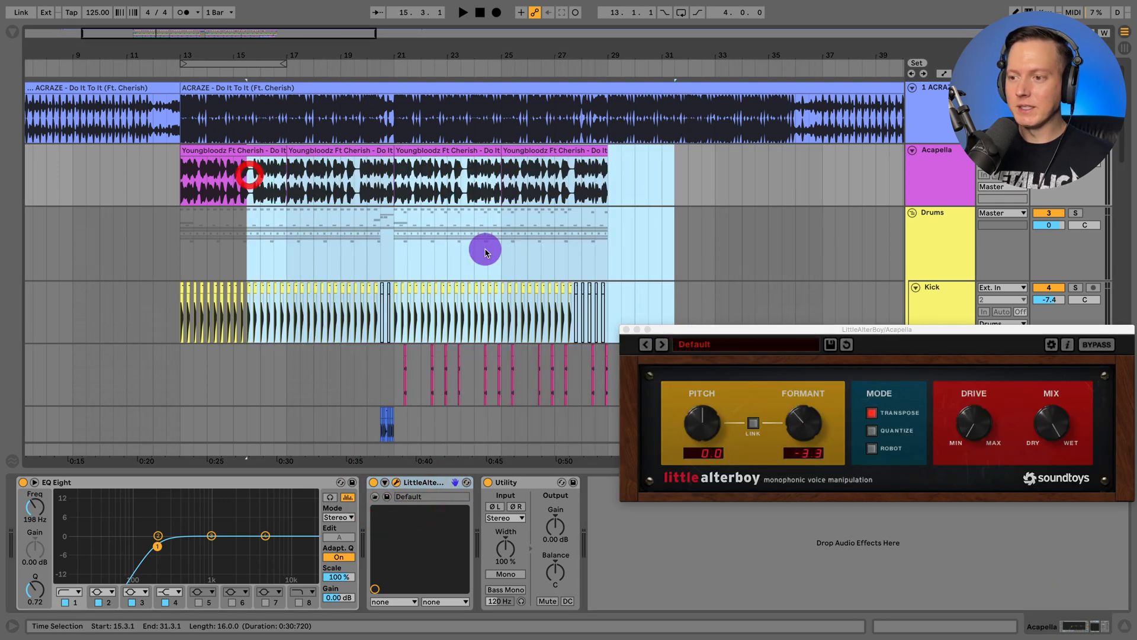
click(716, 332)
drag(374, 223, 297, 198)
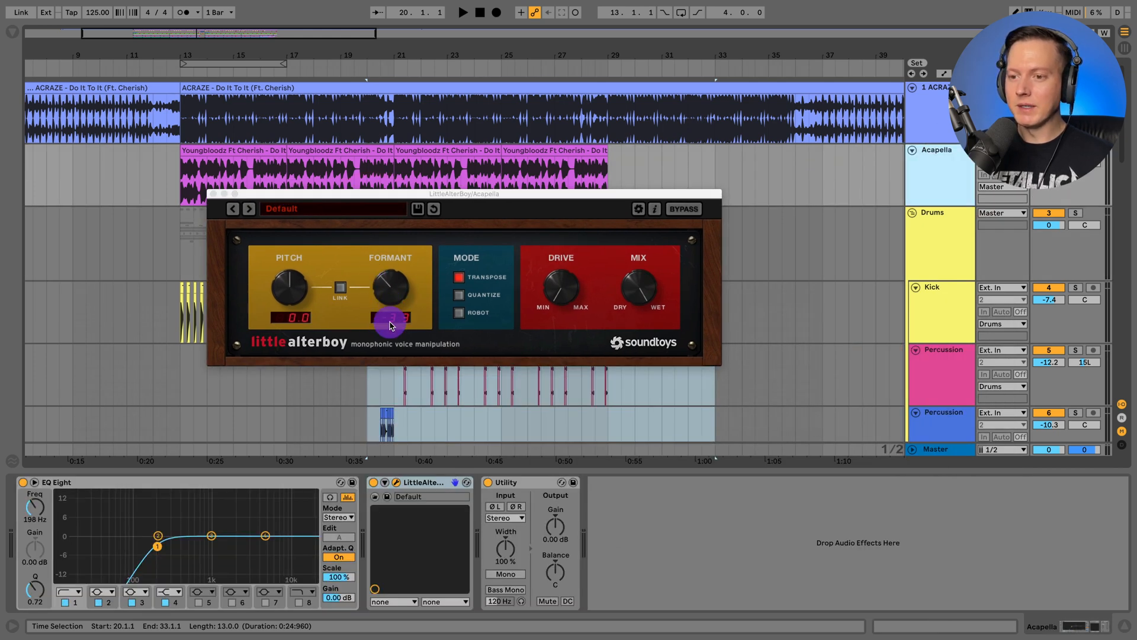
click(213, 194)
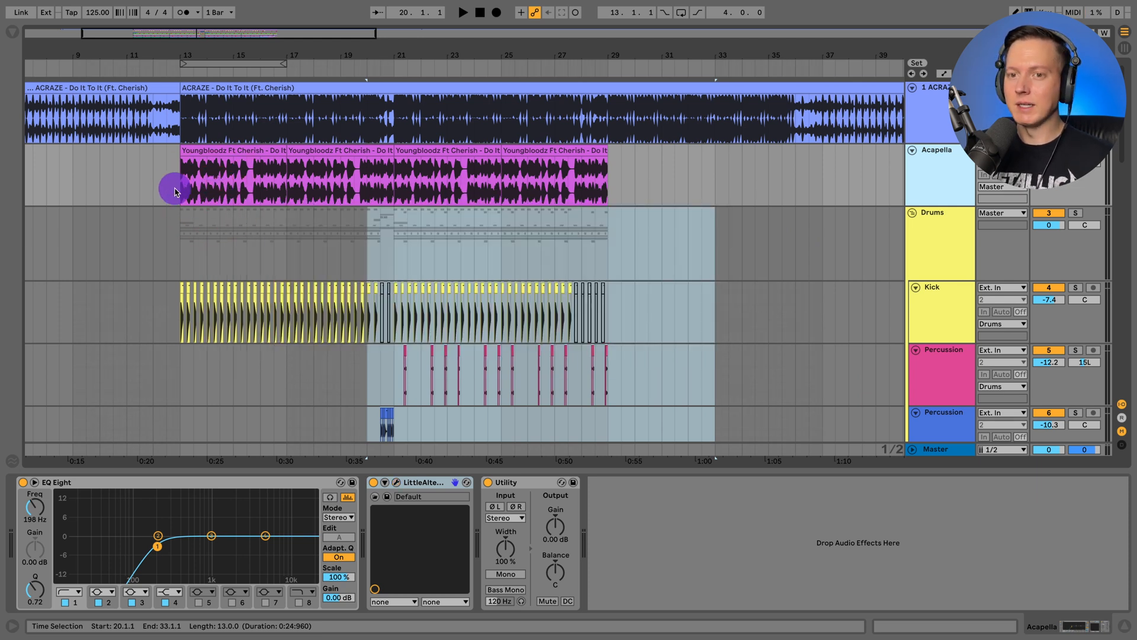
click(947, 185)
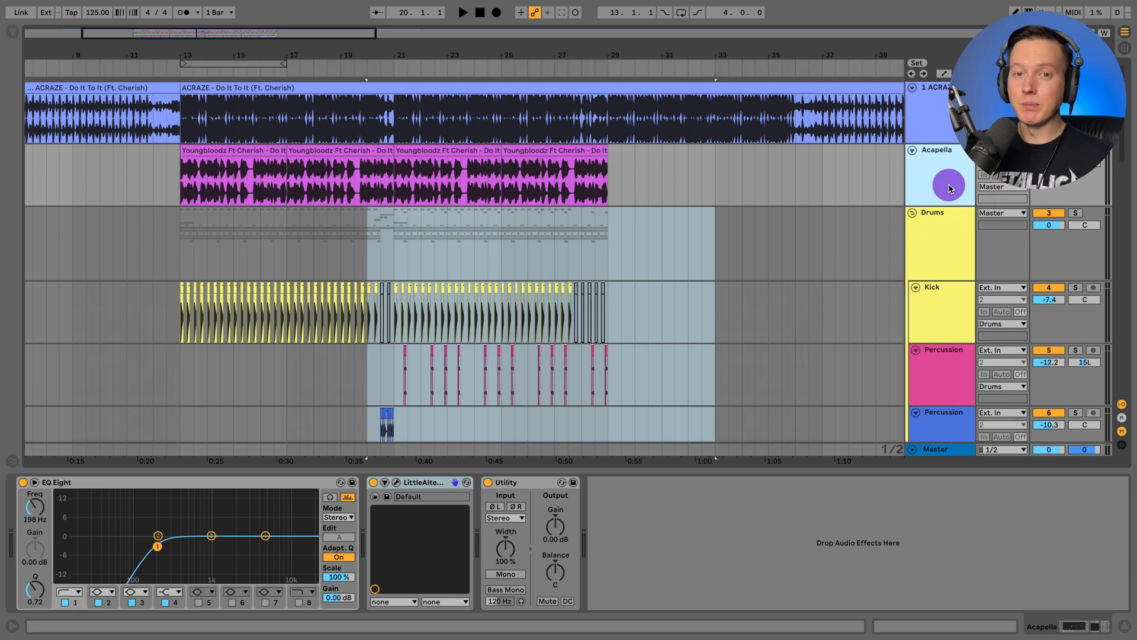
click(248, 212)
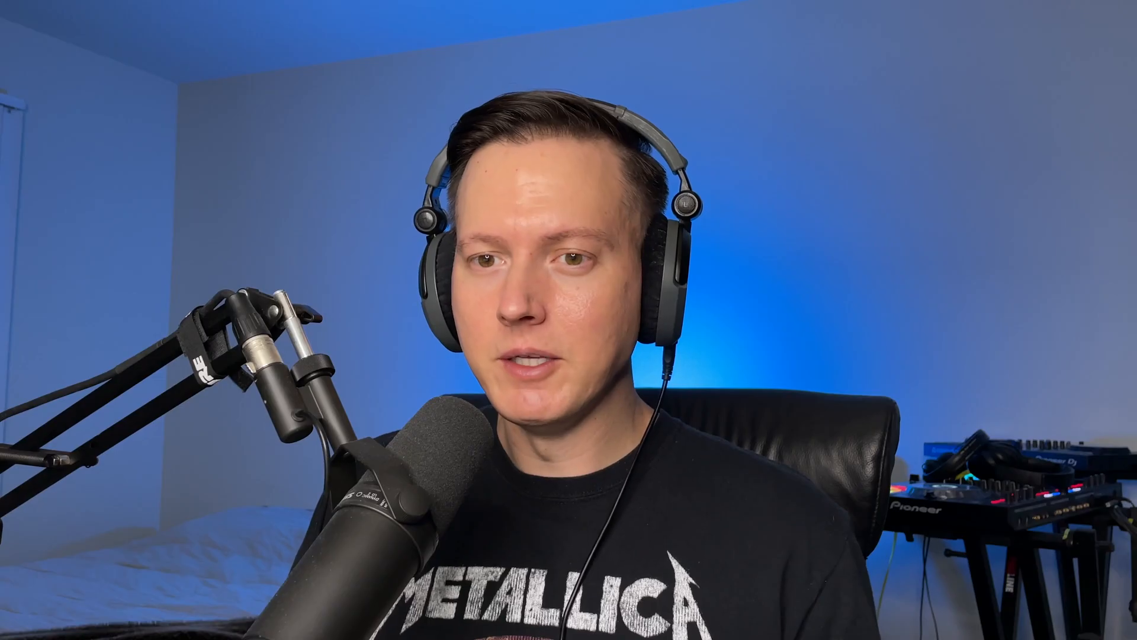